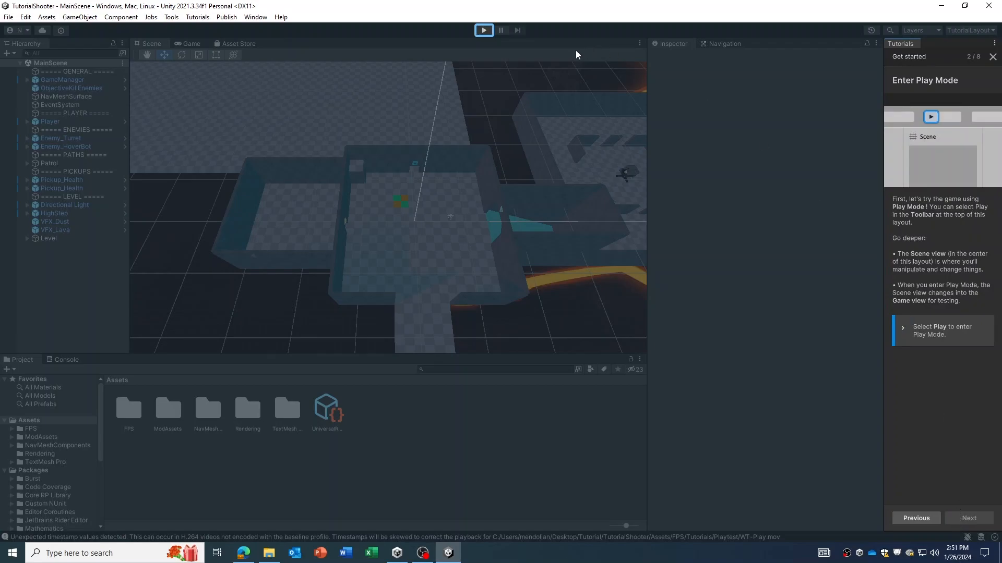
Step: Enter Play Mode and playtest the shooter, moving through the level and firing at the enemies
left_click(483, 31)
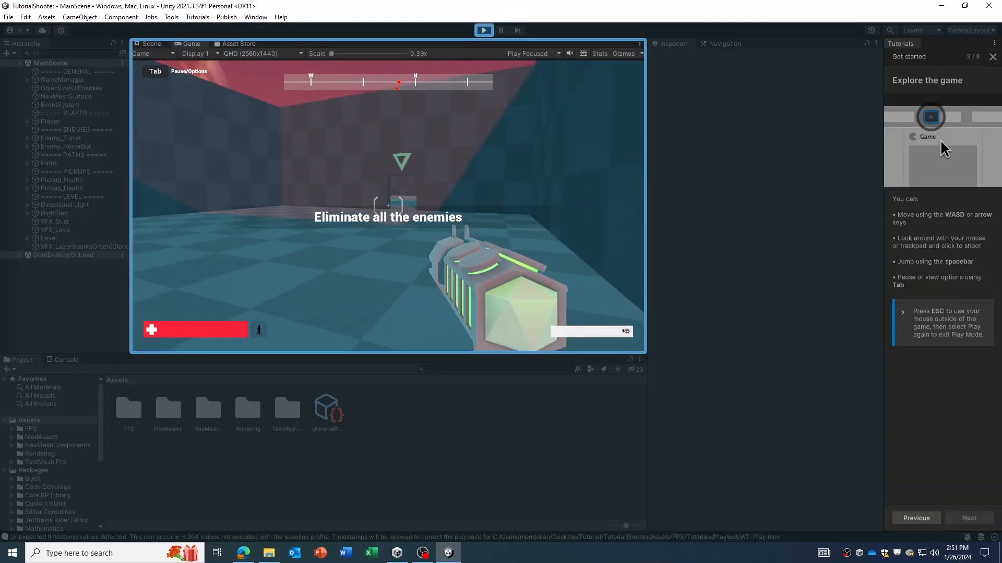
key("w")
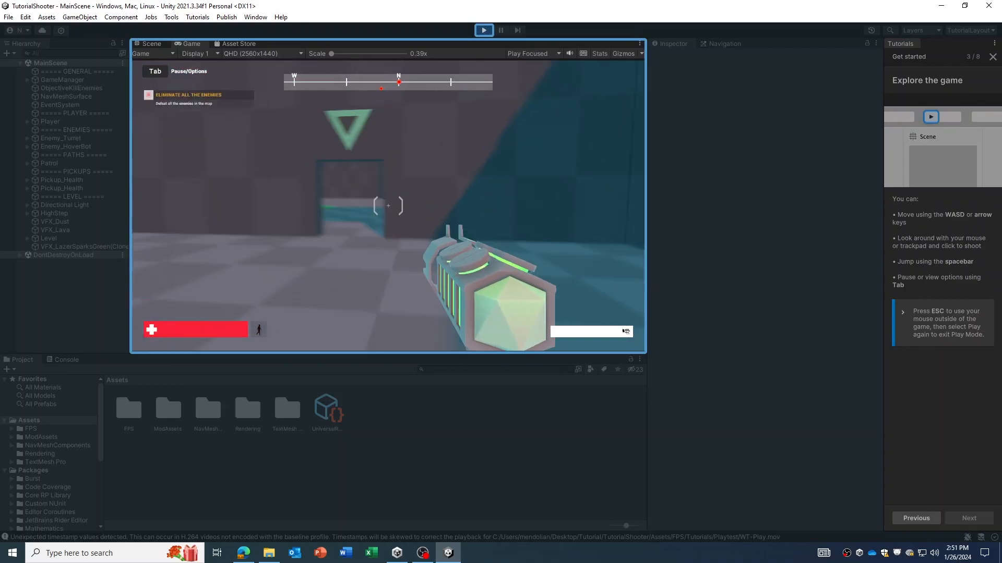
key("w")
left_click(388, 205)
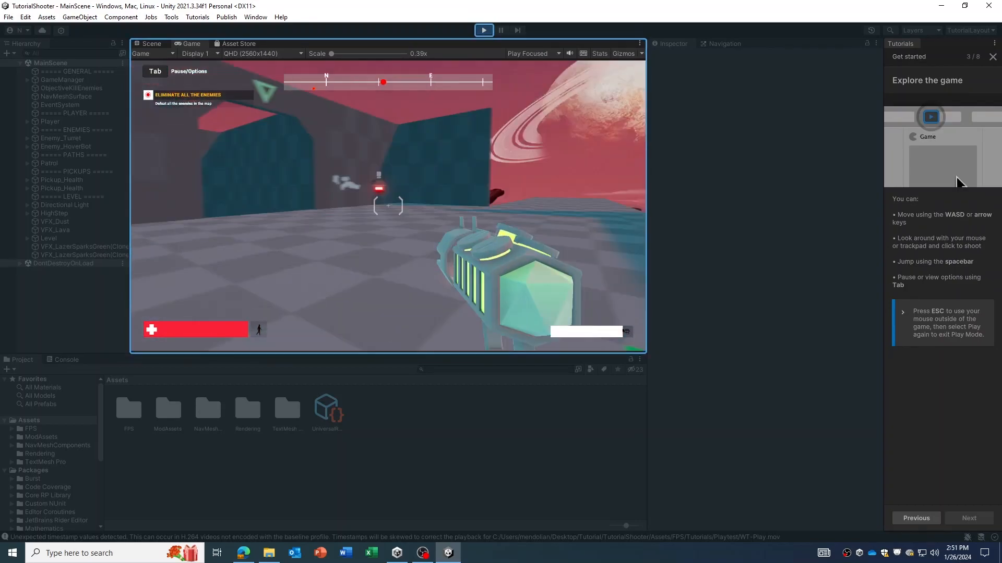
left_click(388, 205)
left_click(388, 206)
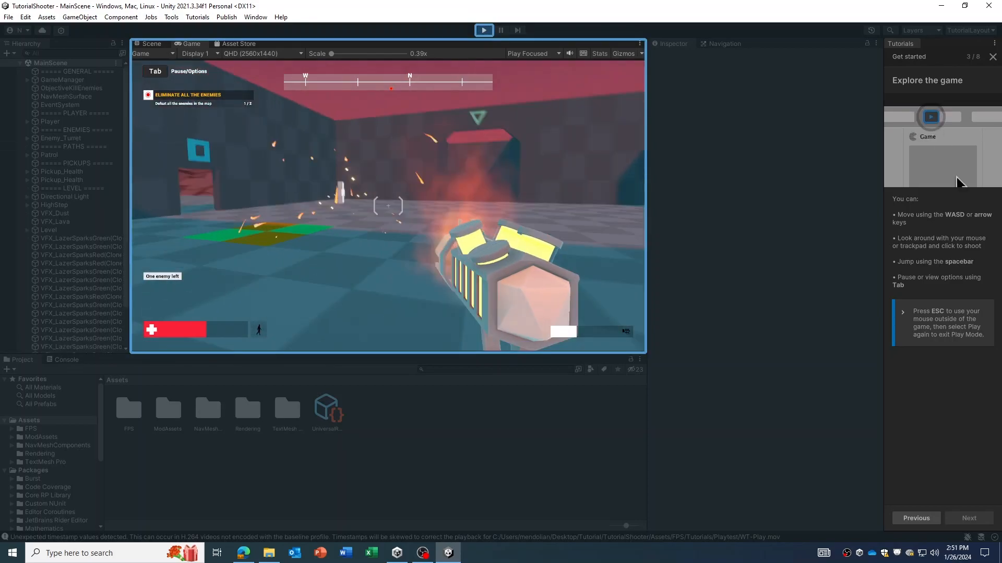
key("w")
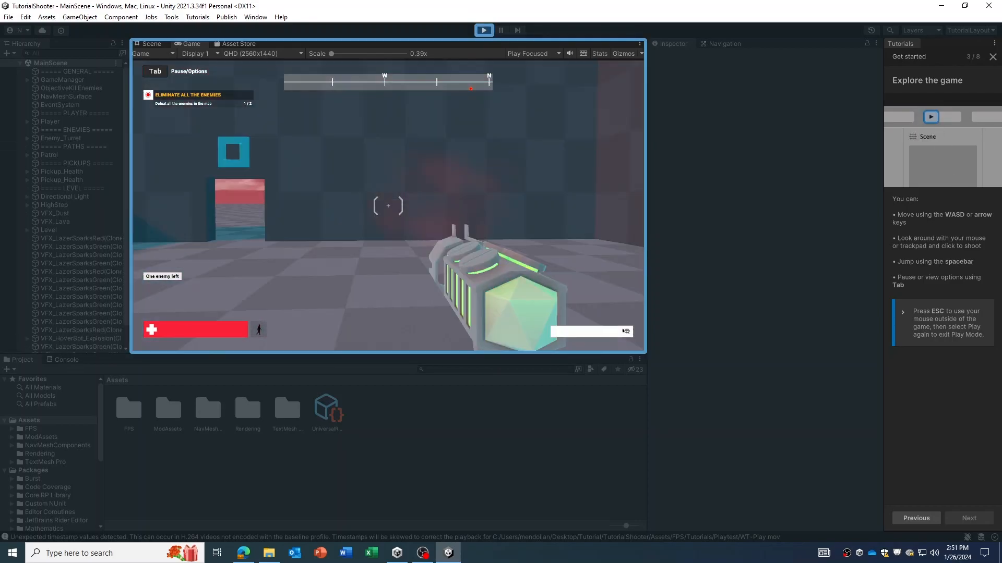
key("w")
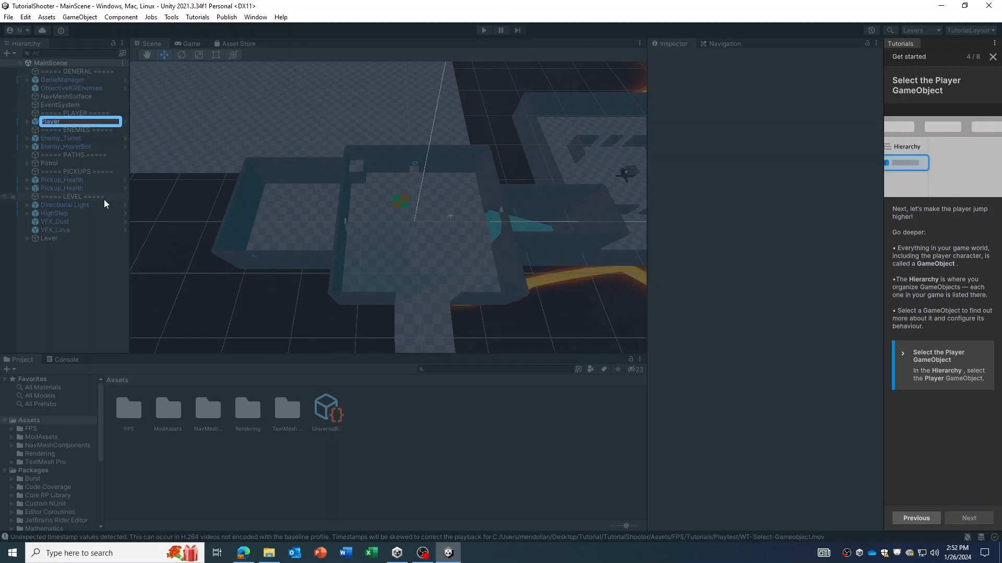
Step: Set the Player GameObject's Gravity Down Force to 12 and advance to the next tutorial page
left_click(51, 123)
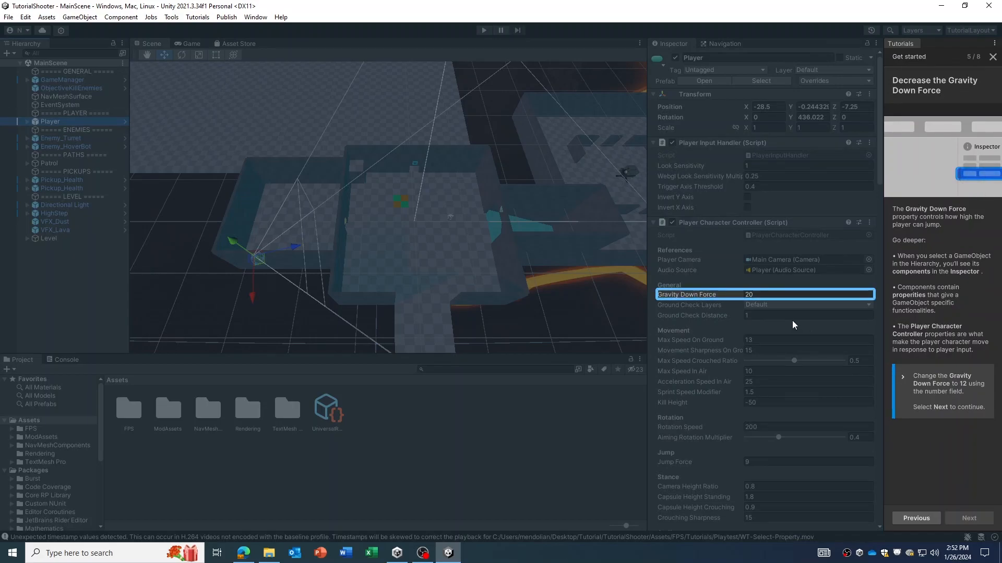
left_click(748, 295)
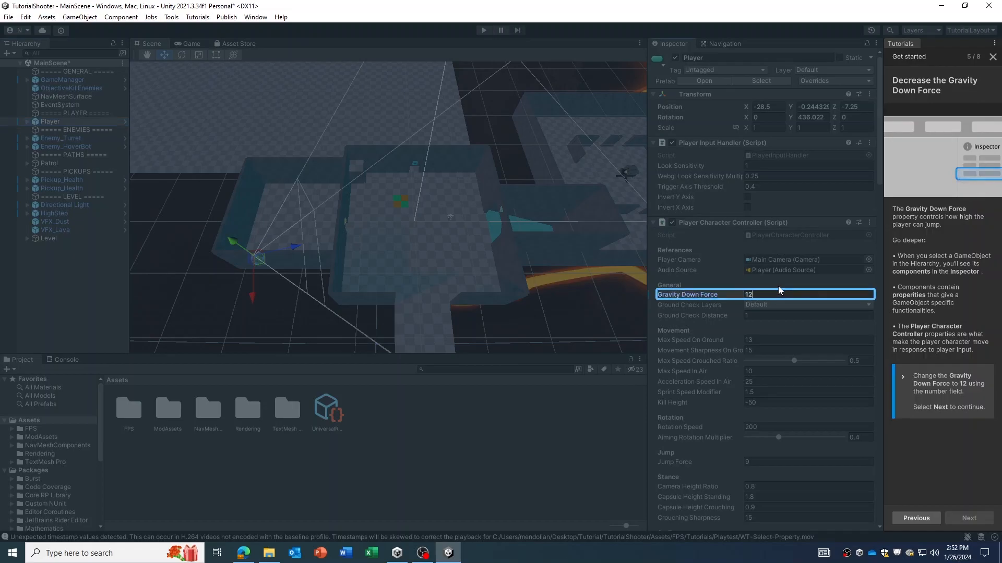
type("12")
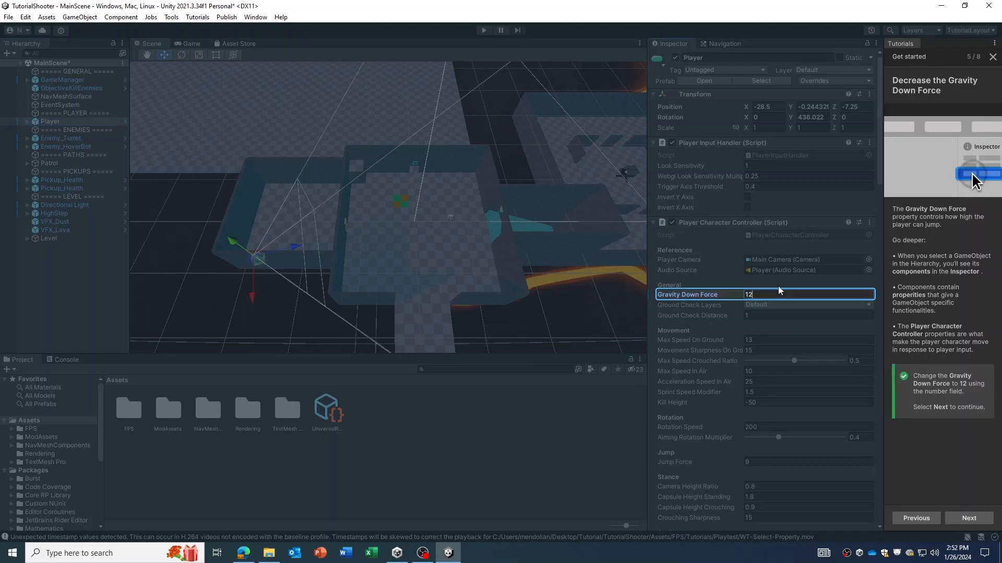
left_click(970, 516)
Step: Run the game in Play Mode to test jumping and moving with the decreased gravity, then exit Play Mode
left_click(484, 31)
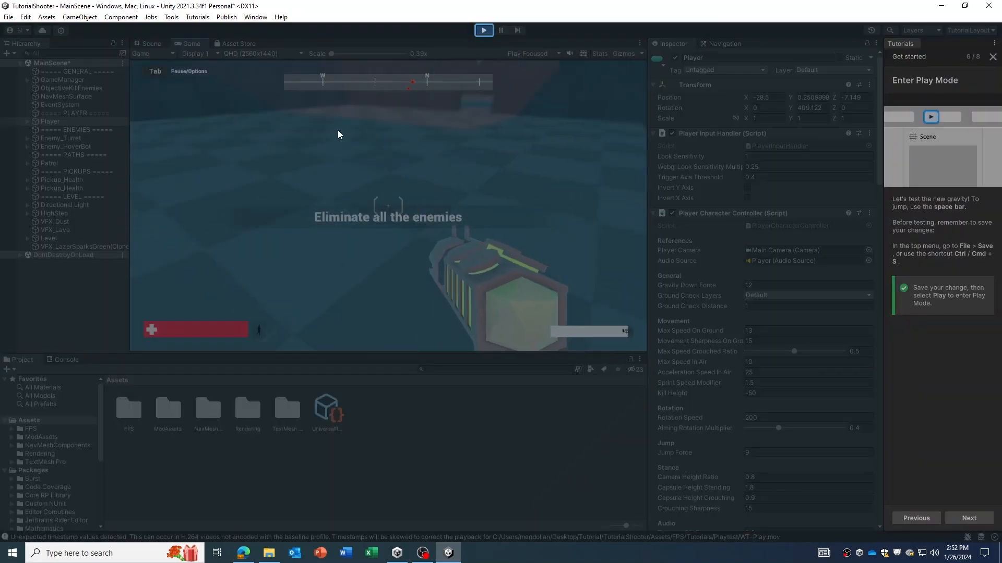
key("space")
key("w")
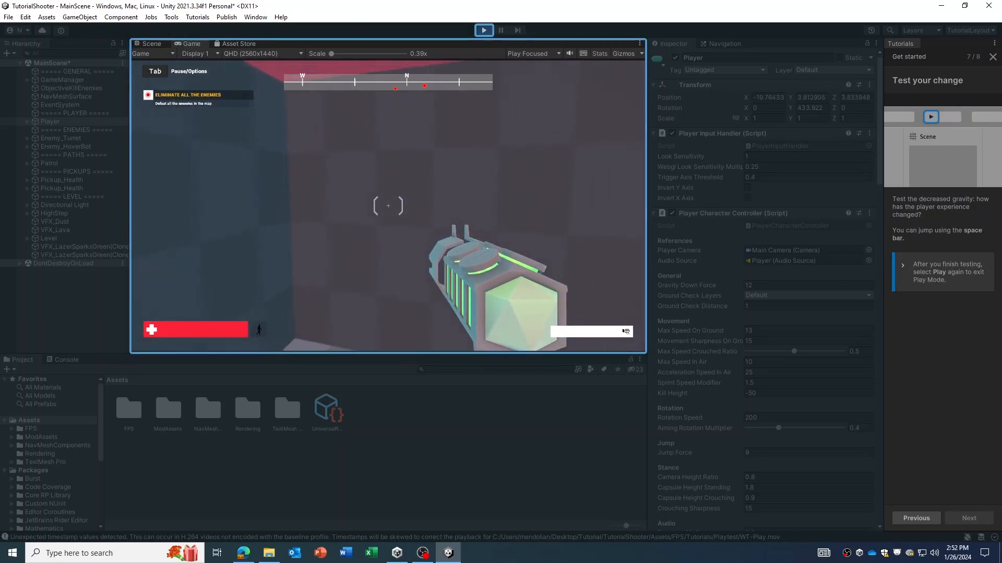
key("w")
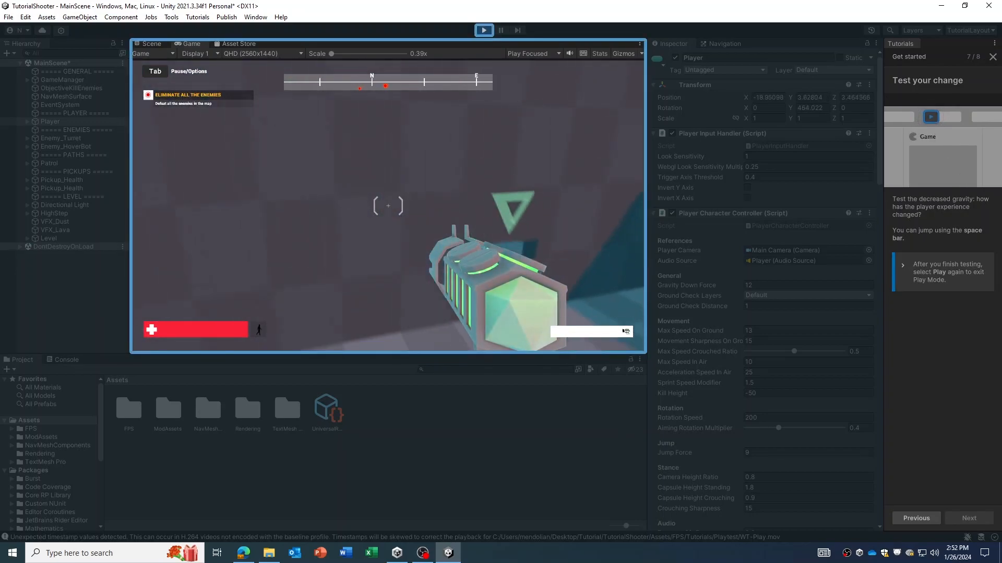
key("s")
key("Escape")
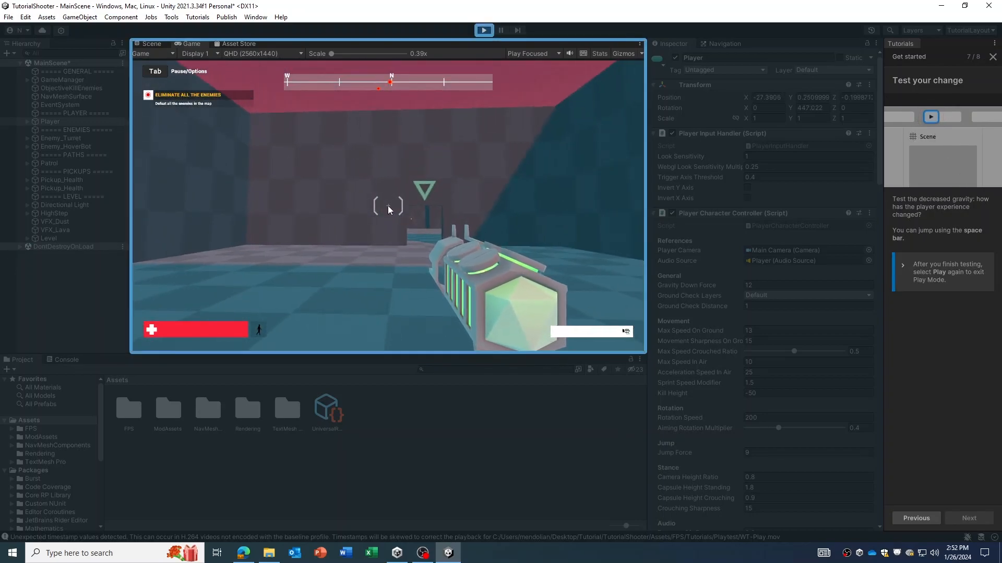
left_click(484, 30)
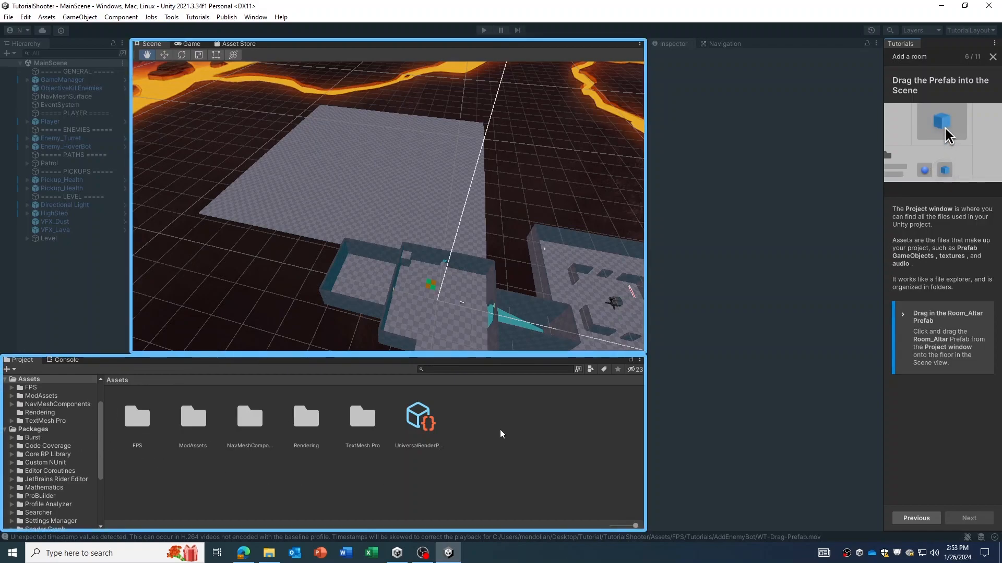
Step: Search the project assets for "room" and place the Room_Altar prefab on the floor in the Scene view
left_click(501, 372)
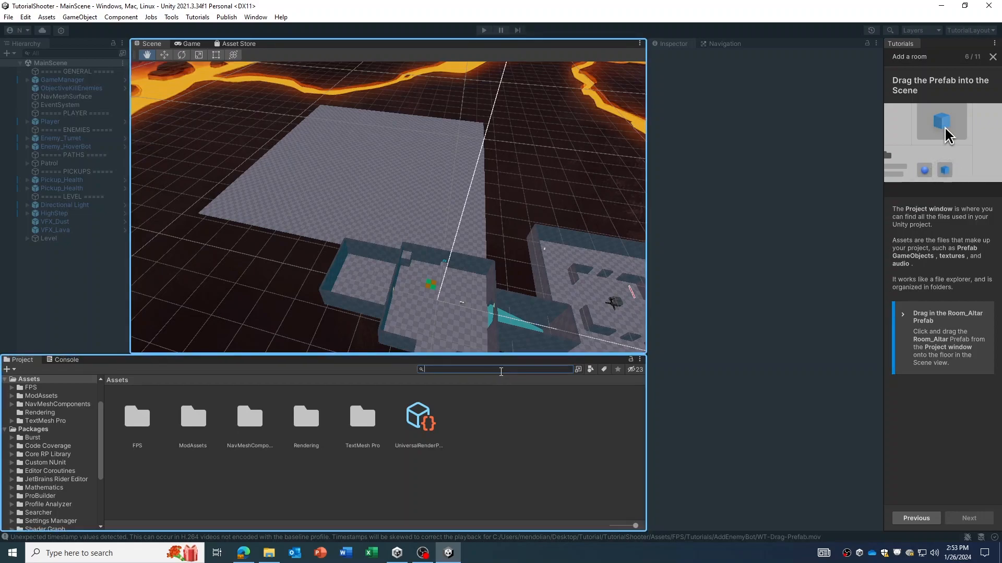
type("r")
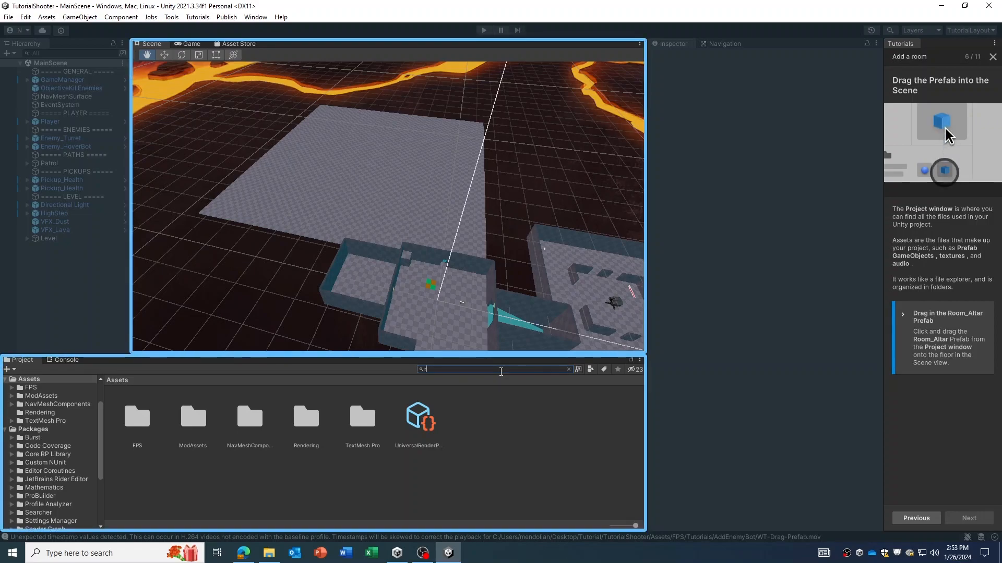
type("oom")
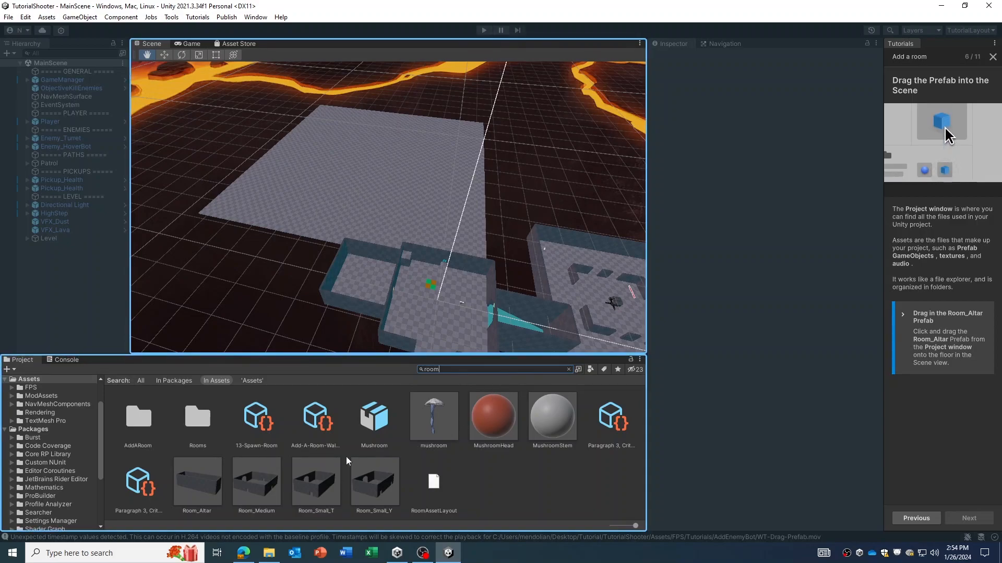
left_click(219, 481)
left_click_drag(219, 481, 433, 249)
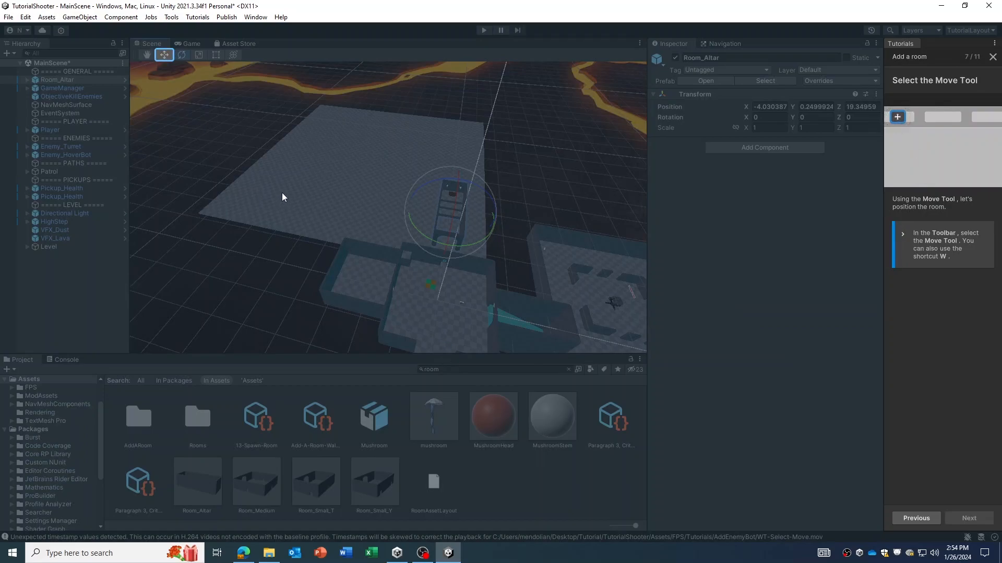
Step: Move Room_Altar with the Move Tool to about X -3.8, Z 12.33 beside the existing room, and continue the tutorial
left_click(163, 56)
left_click_drag(491, 219, 495, 220)
left_click_drag(525, 284, 414, 256, "alt")
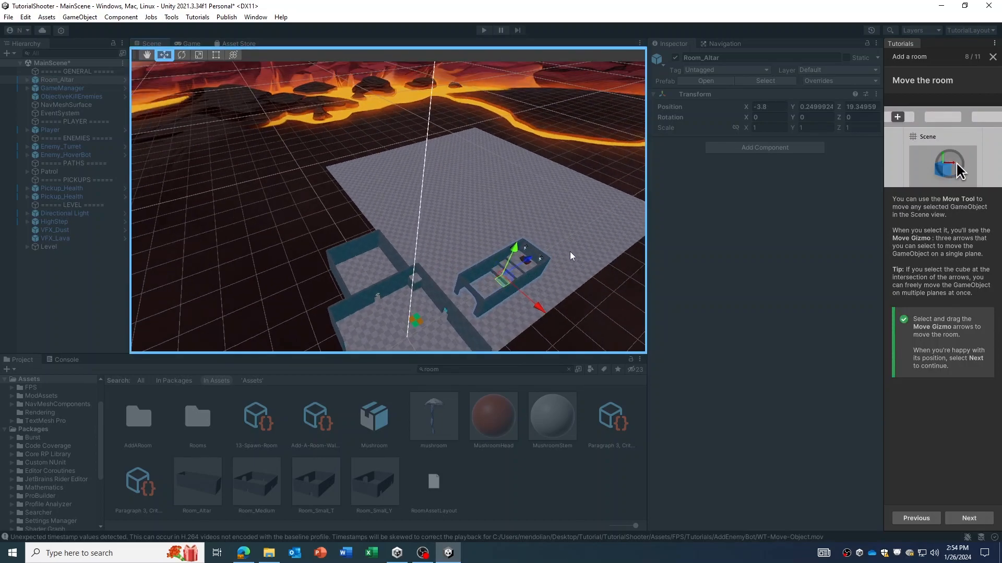
middle_click_drag(584, 291, 500, 226)
left_click_drag(474, 210, 490, 232)
scroll(452, 221, "up", 5)
left_click_drag(479, 322, 579, 234, "alt")
left_click_drag(483, 276, 532, 229, "alt")
middle_click_drag(452, 291, 490, 155)
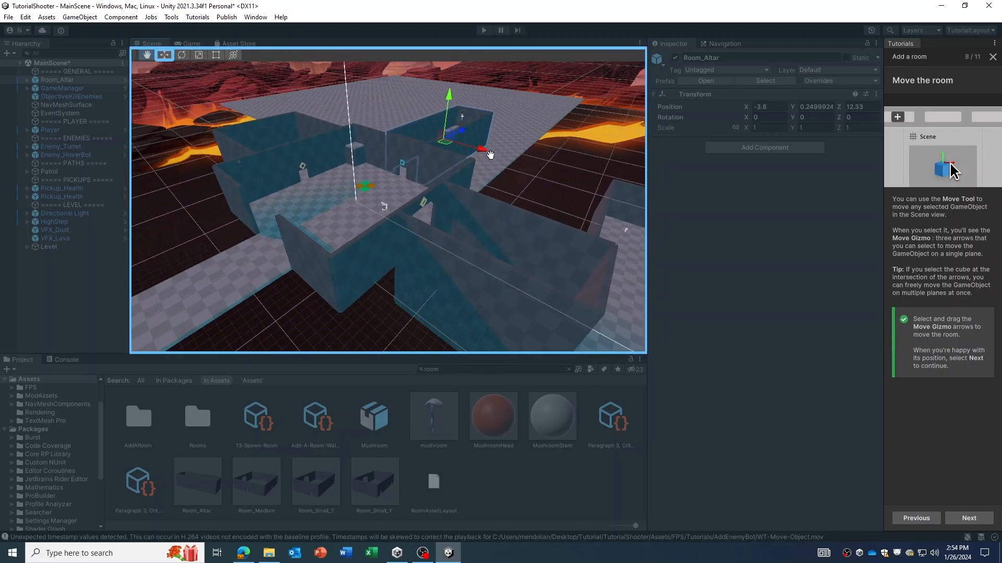
left_click(969, 518)
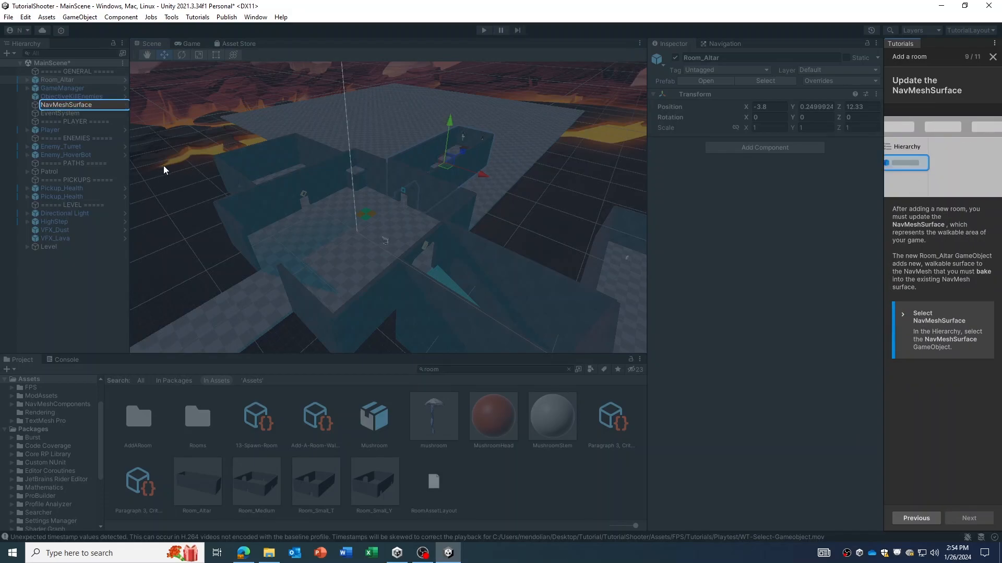
Step: Bake the NavMeshSurface to add the new room to the walkable area
left_click(79, 105)
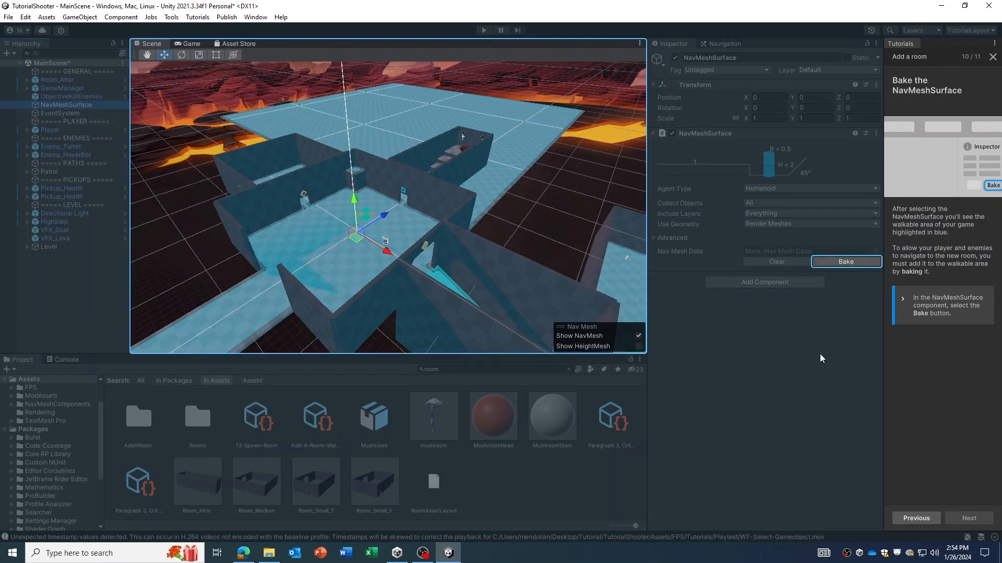
left_click(834, 264)
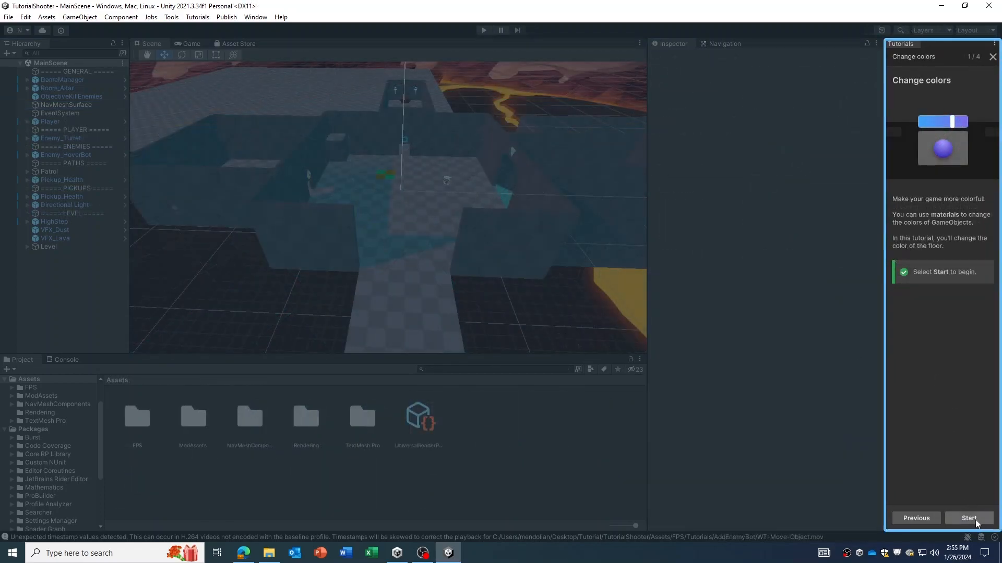
Step: Start the Change colors tutorial, search the project assets for "floor" and select the Floor_Grey material
left_click(968, 518)
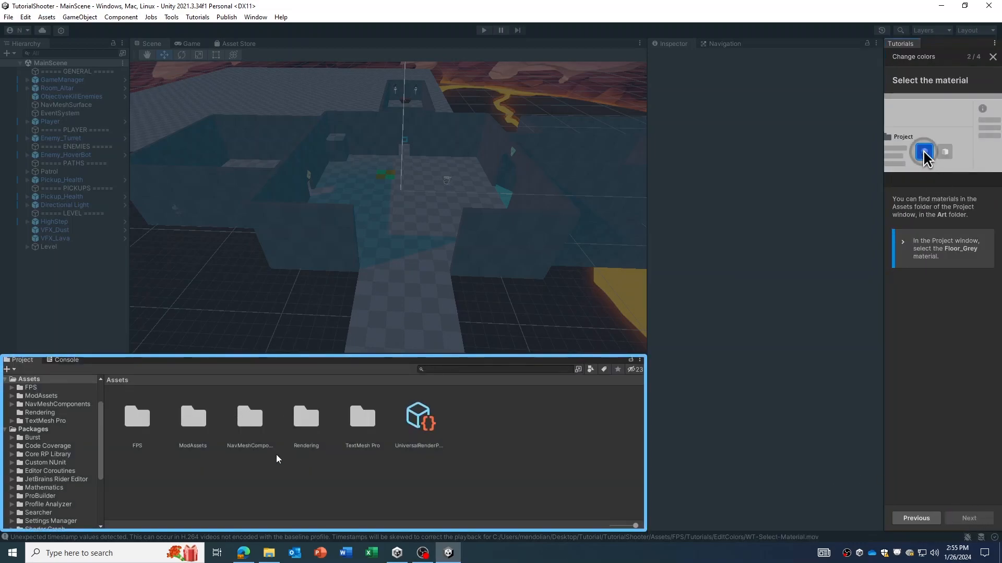
left_click(501, 369)
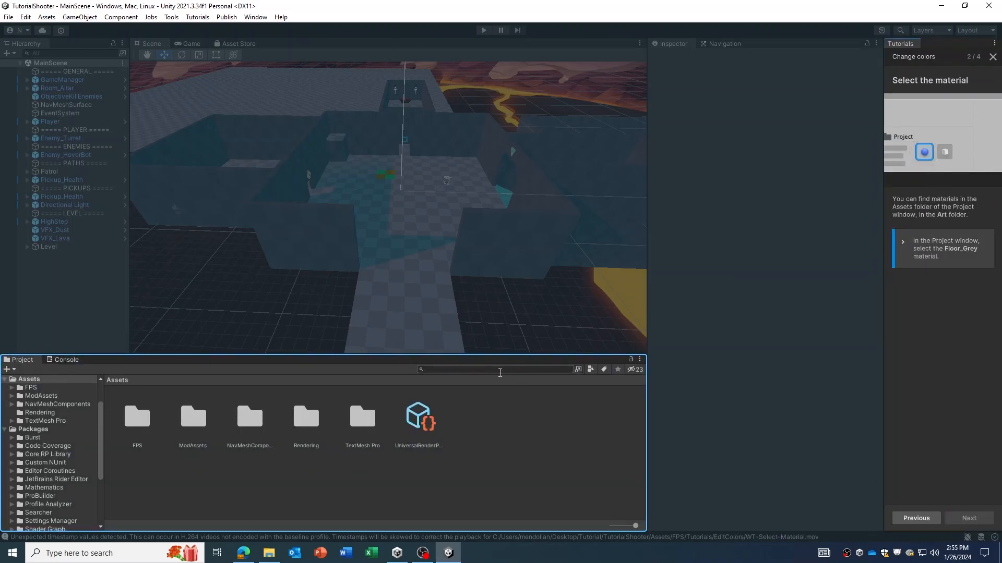
type("f")
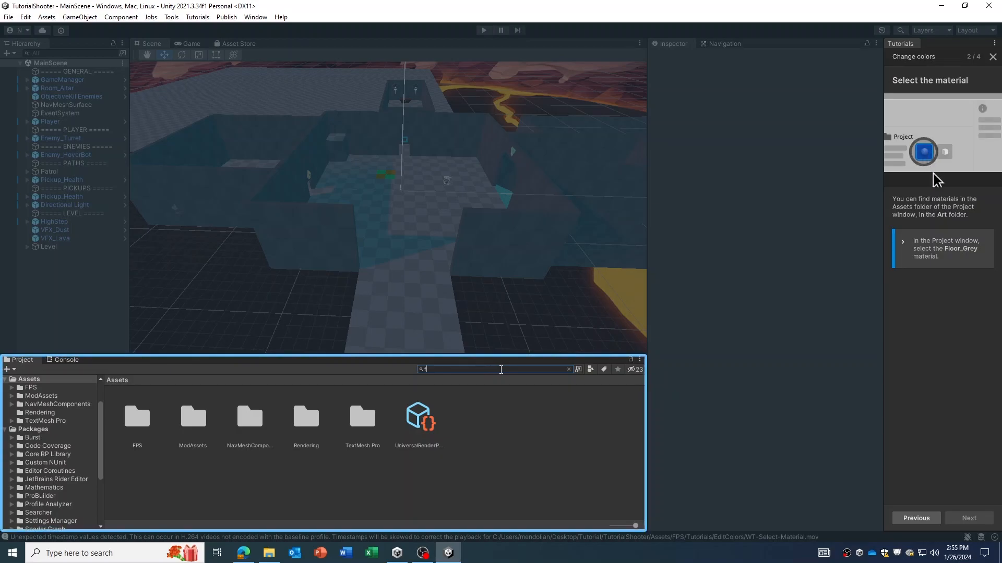
type("loor")
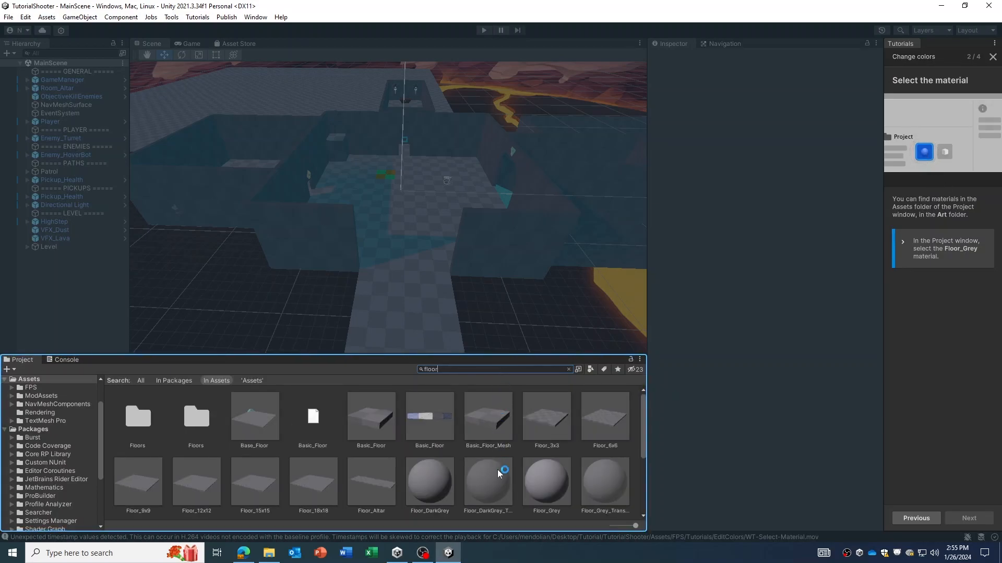
left_click(546, 488)
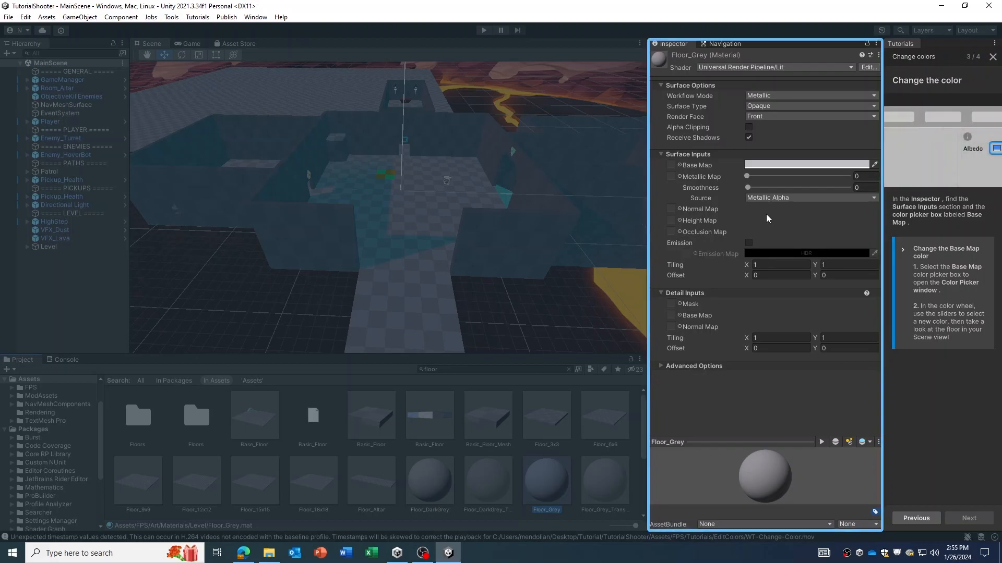
Step: Change the Floor_Grey material's Base Map color to dark purple and advance to the final tutorial page
left_click(780, 165)
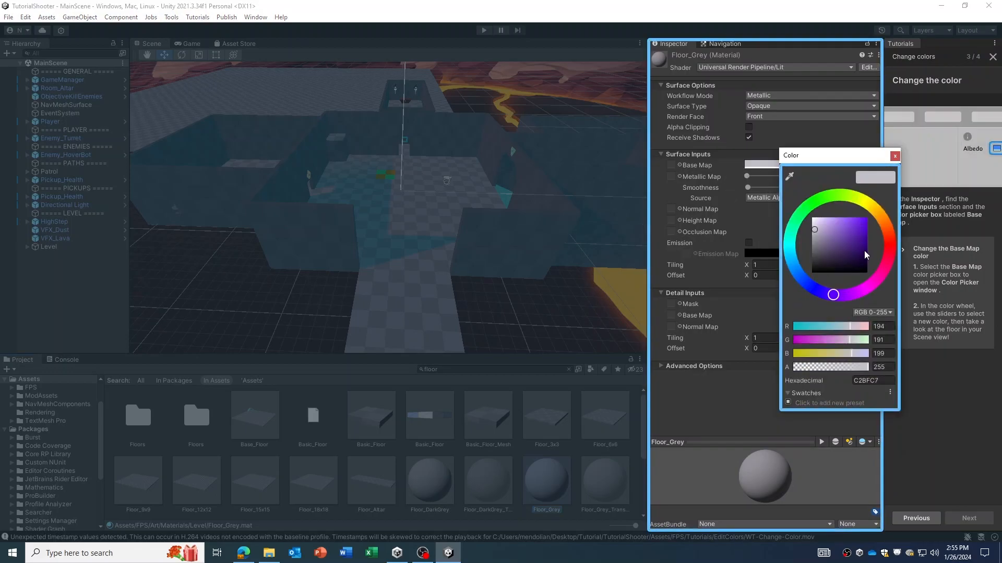
left_click_drag(833, 294, 872, 283)
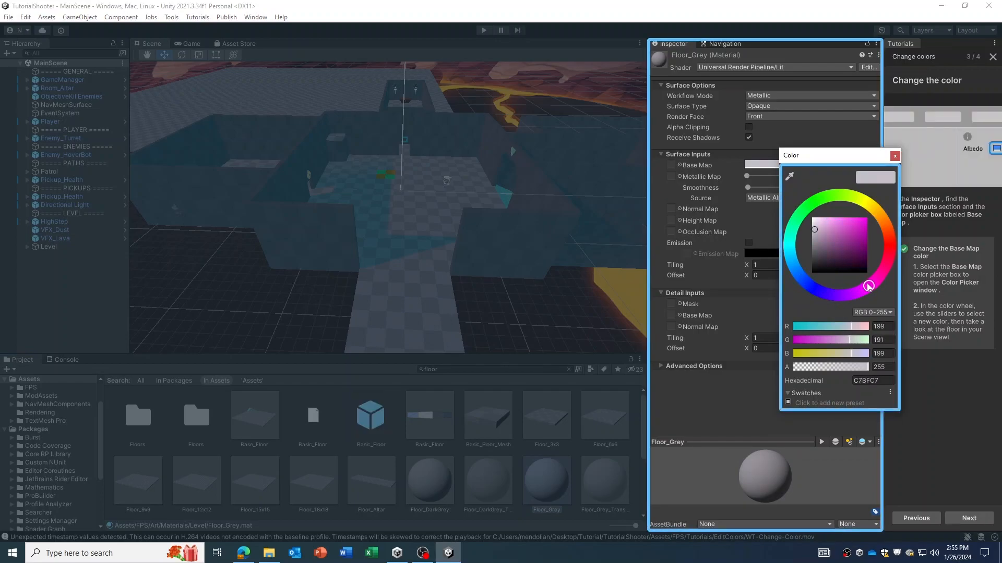
left_click(846, 233)
left_click_drag(845, 230, 852, 225)
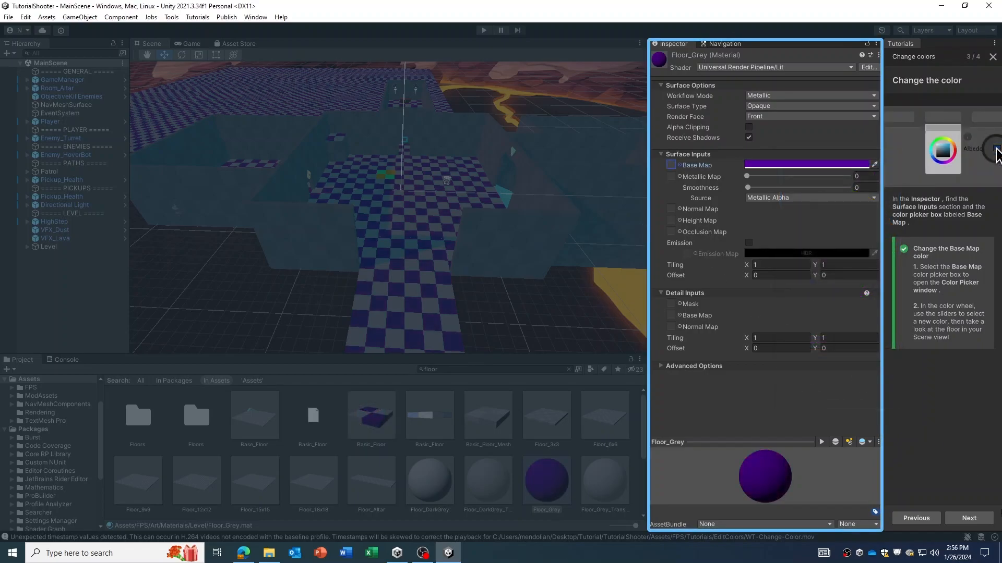
left_click(981, 522)
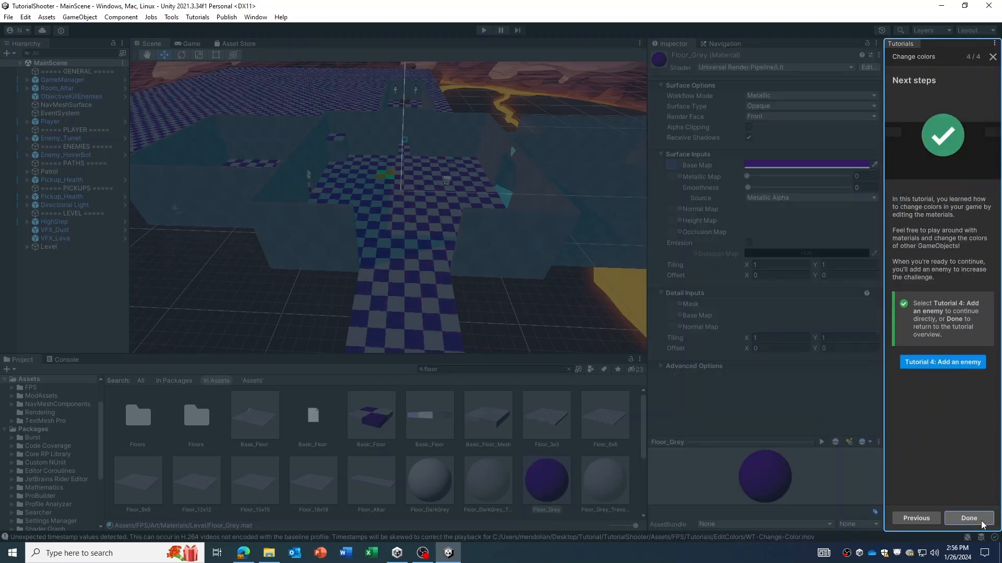
Step: Start the Add an enemy tutorial and list all prefabs in the project to find Enemy_HoverBot
left_click(948, 366)
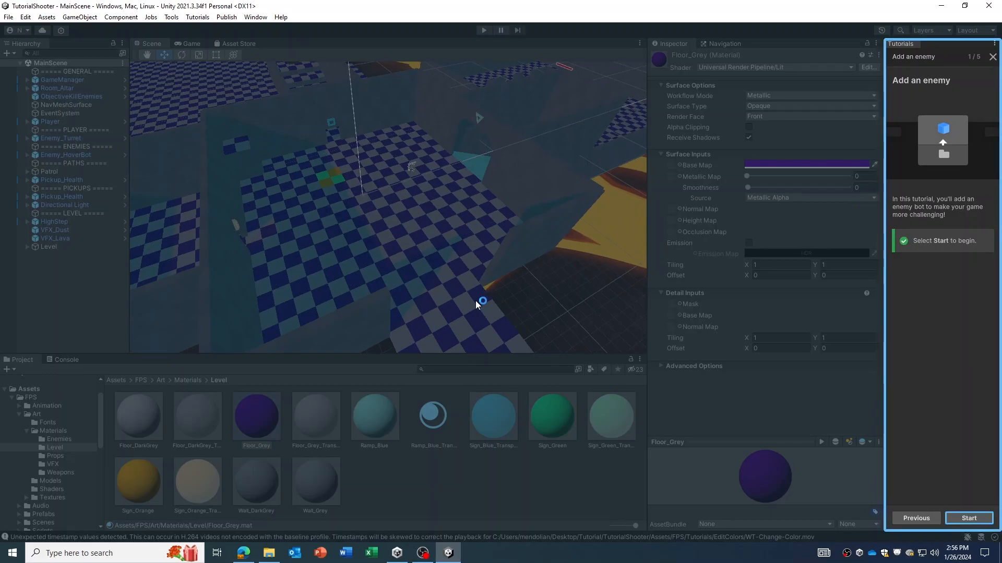
left_click(965, 518)
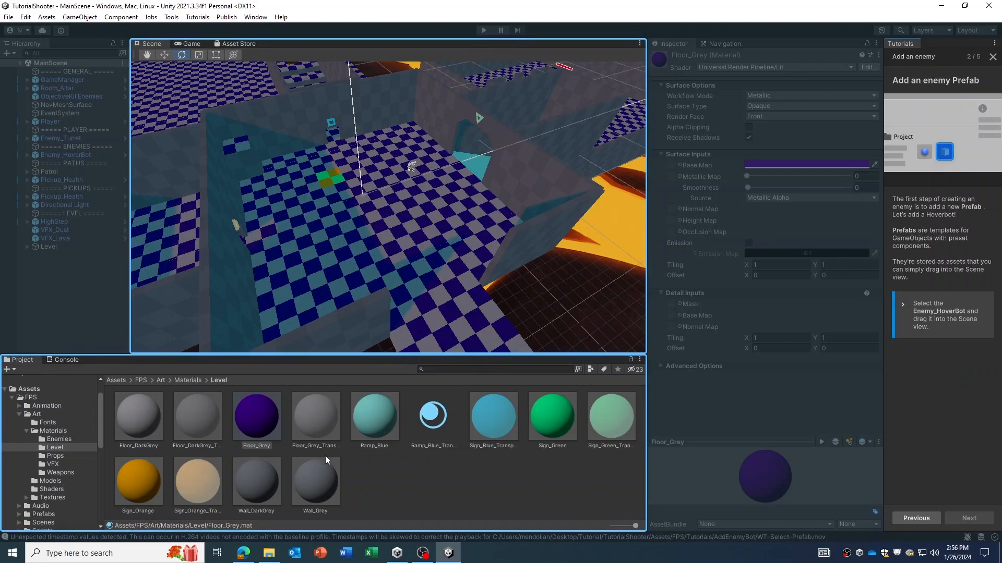
scroll(34, 448, "up", 3)
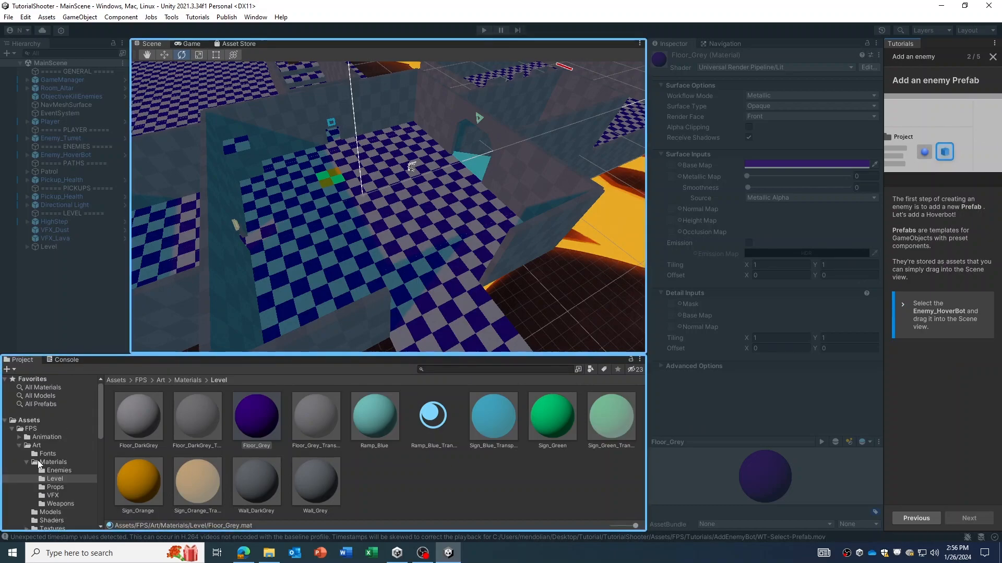
left_click(45, 406)
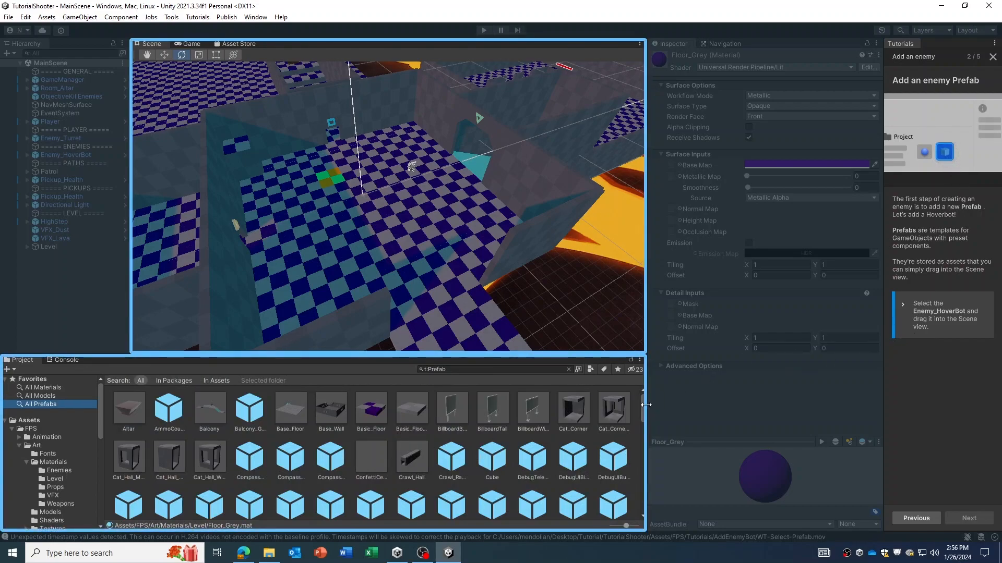
left_click_drag(642, 405, 641, 430)
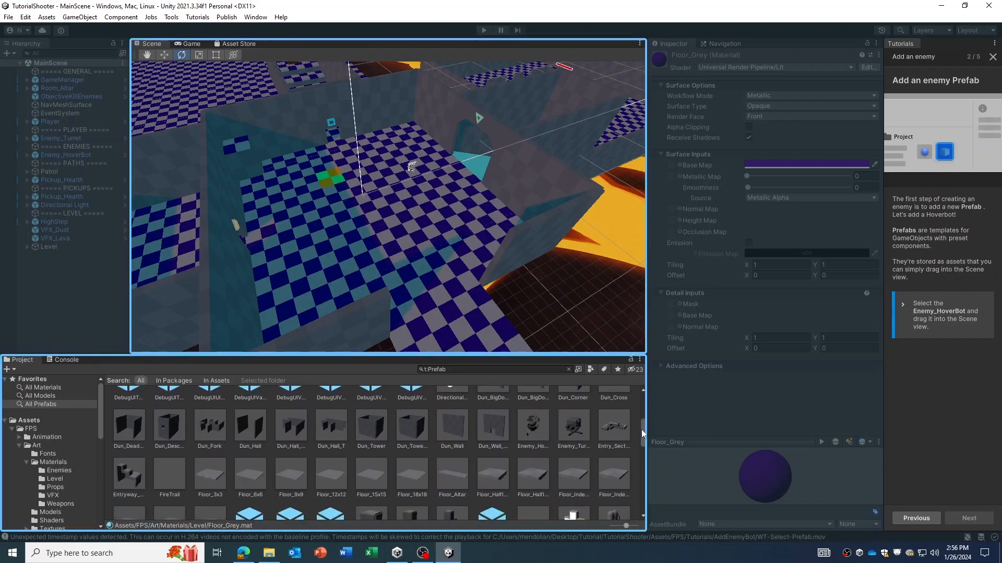
Step: Add the Enemy_HoverBot prefab to the checkered floor at about X 7.01, Z -7.34 and position it with the Move Tool
left_click(548, 428)
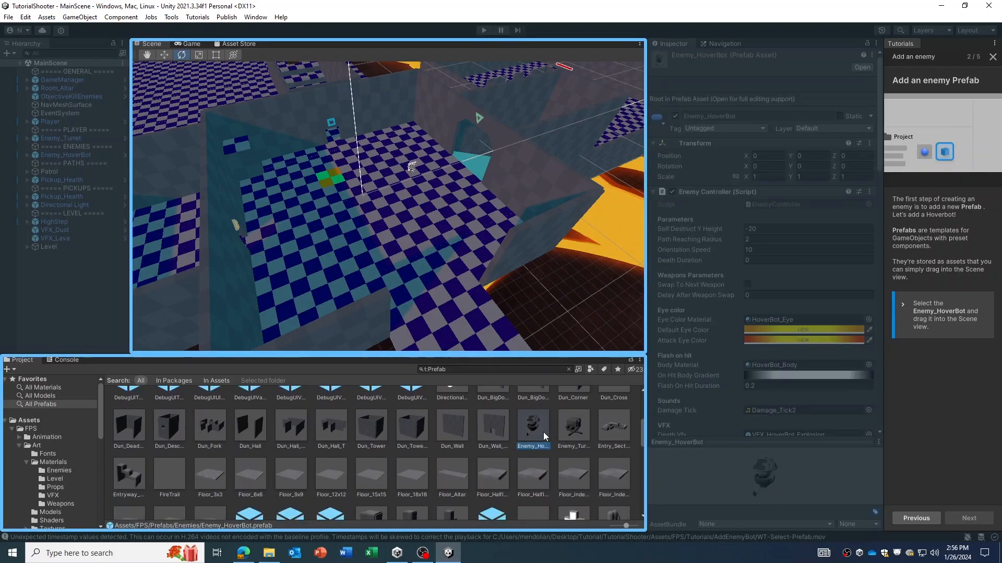
left_click_drag(529, 434, 449, 218)
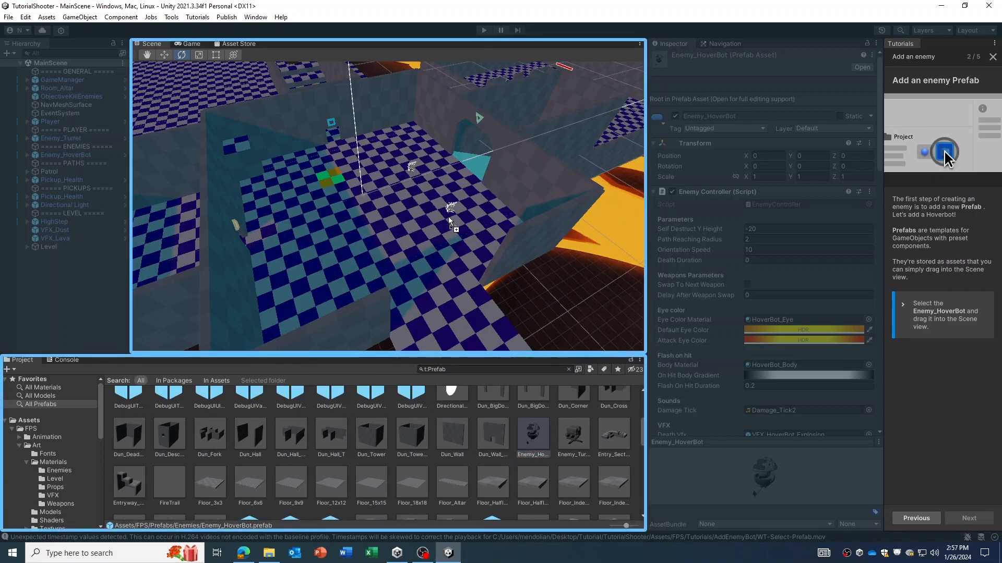
left_click_drag(410, 256, 411, 252)
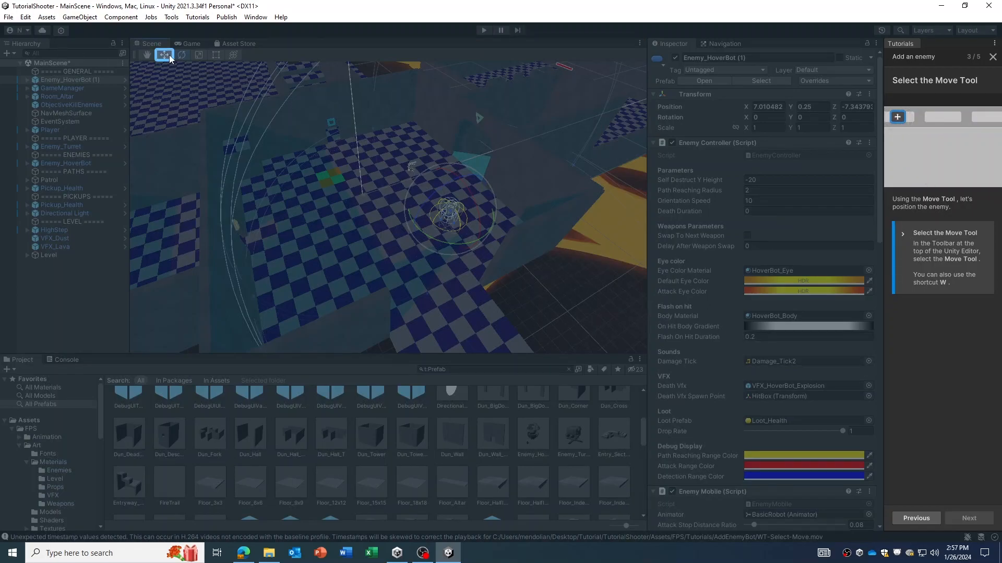
left_click_drag(426, 186, 447, 206)
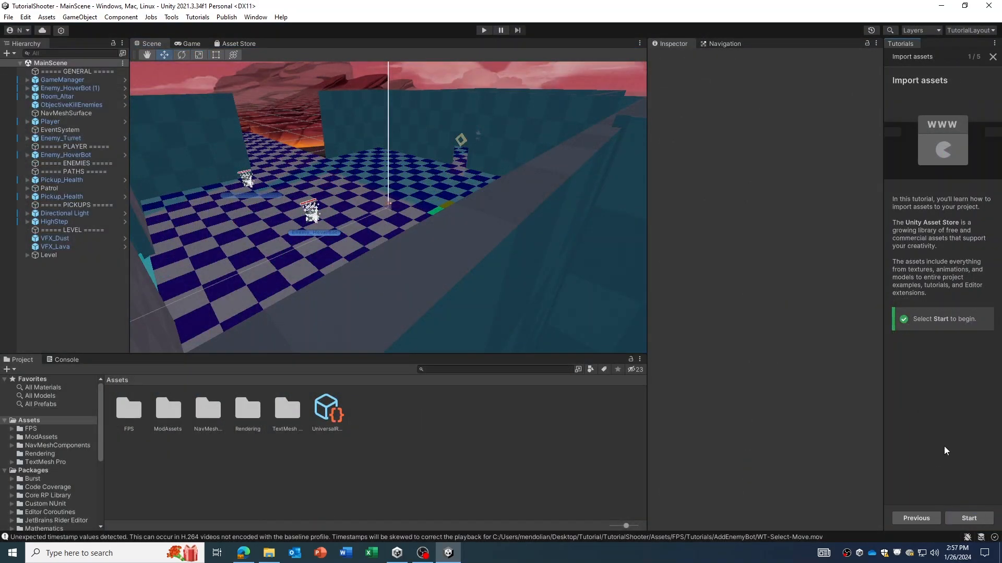
Step: Start the Import assets tutorial and open the free Food Props asset from its Asset Store page in Unity, always allowing such links
left_click(969, 522)
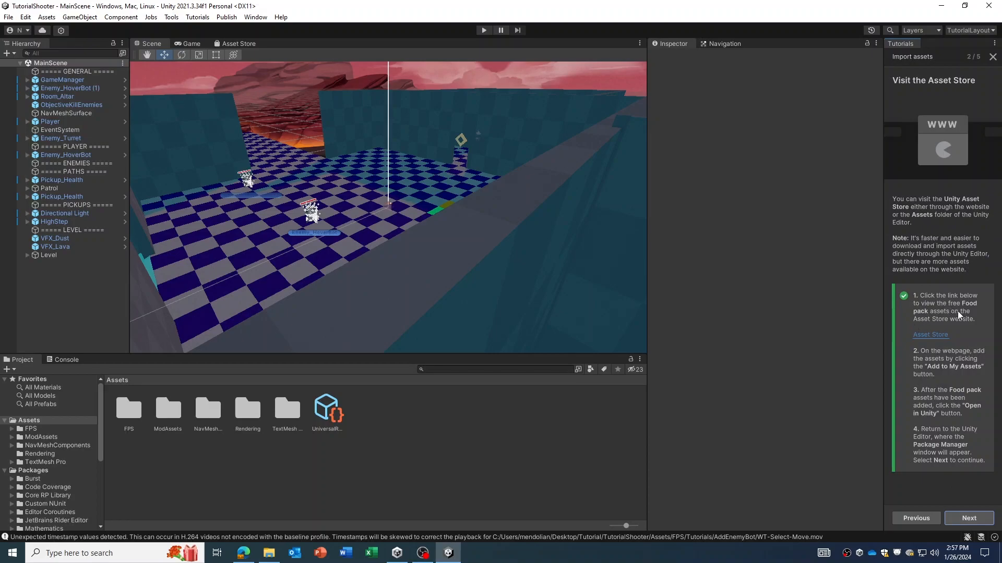
left_click(924, 335)
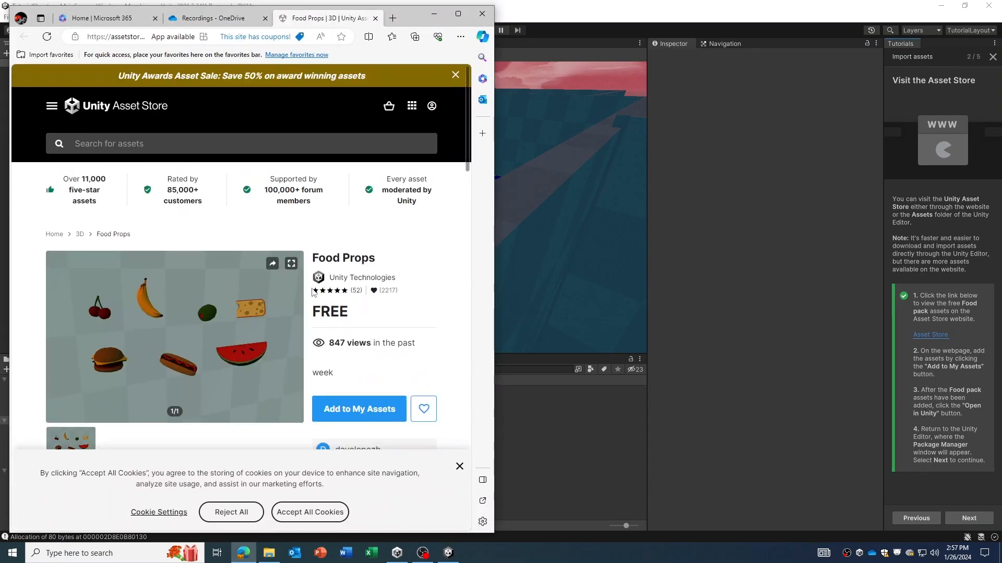
scroll(317, 282, "down", 3)
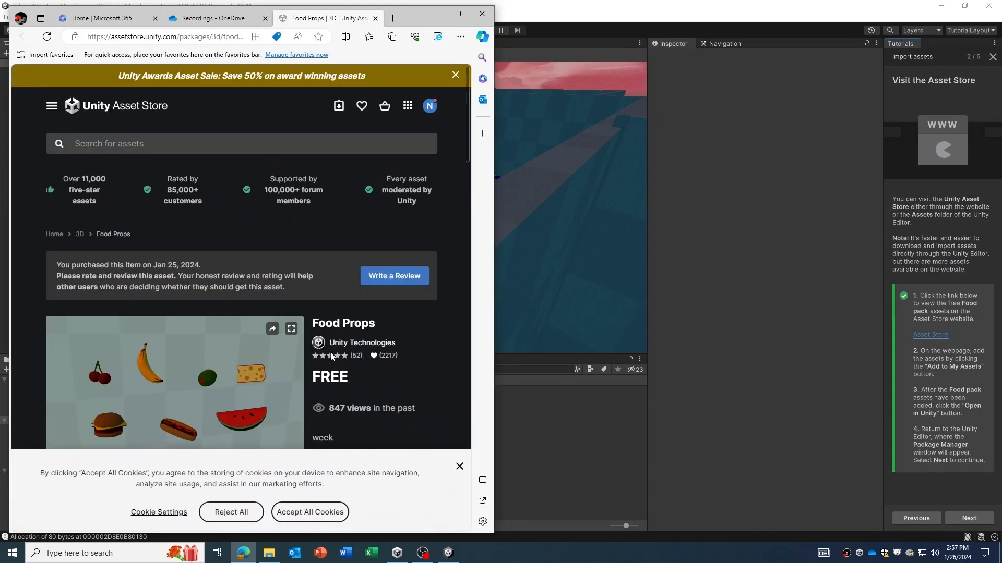
left_click(336, 337)
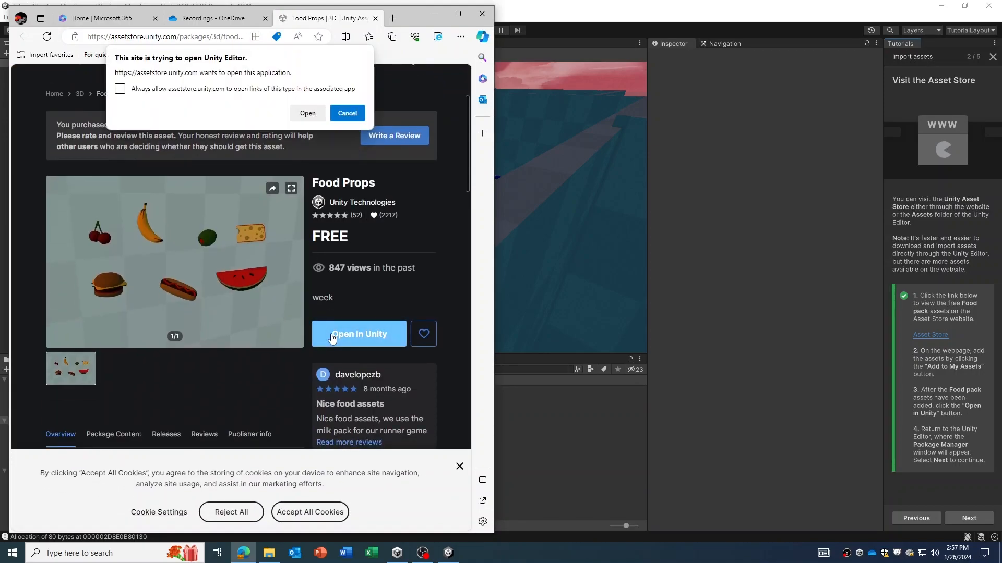
left_click(120, 89)
left_click(319, 113)
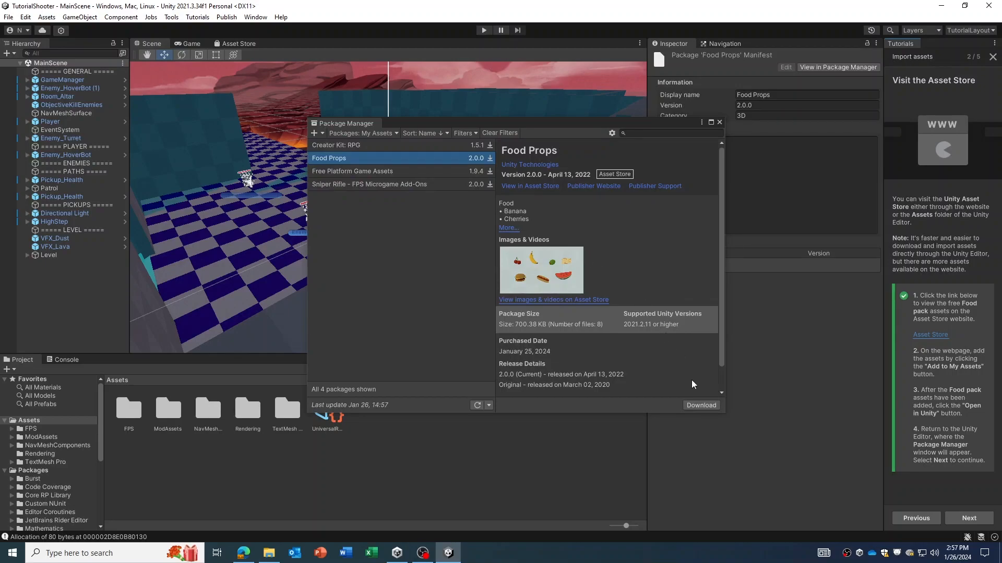
Step: Download the Food Props package, import all its files into the project and close the Package Manager
left_click(697, 405)
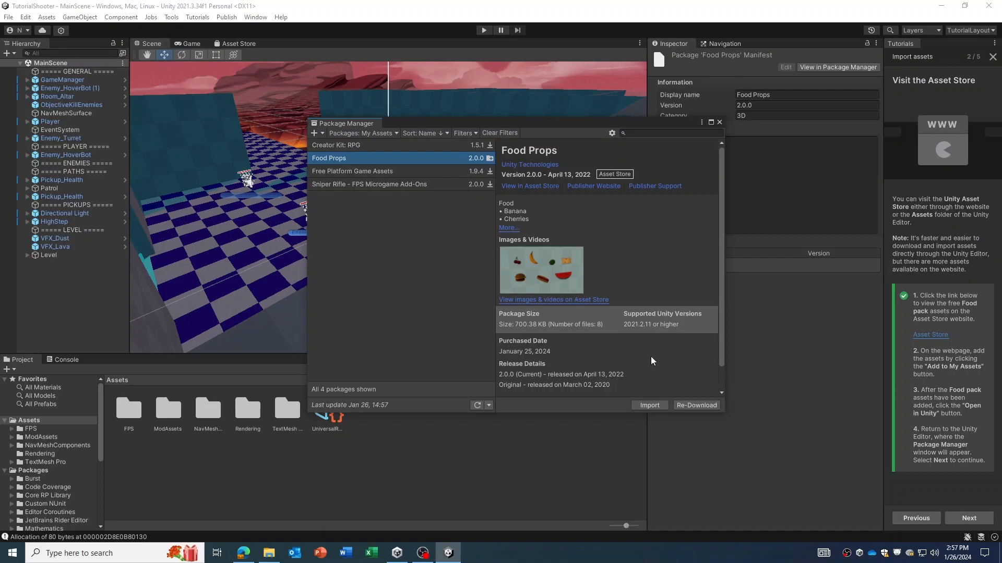
left_click(650, 407)
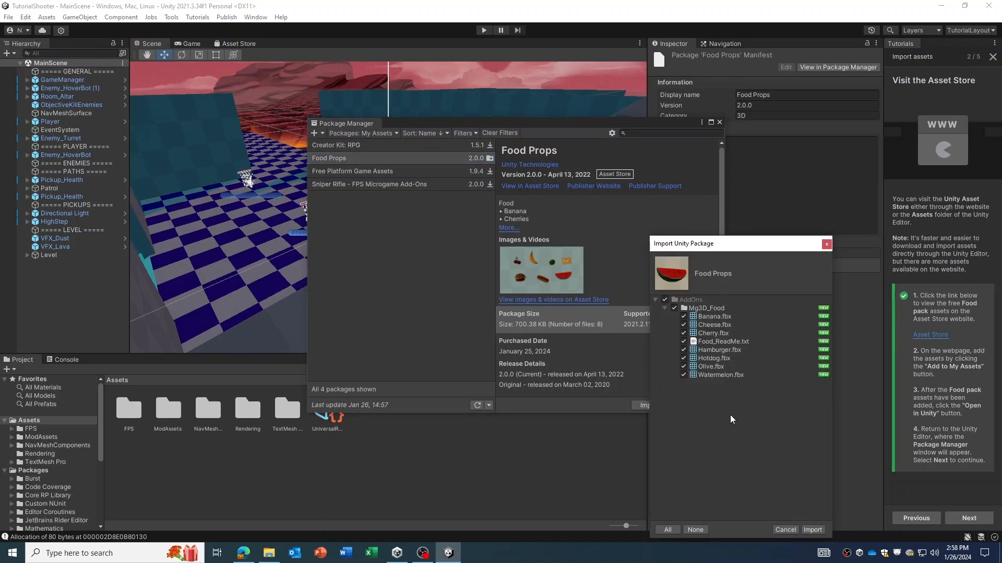
left_click(969, 519)
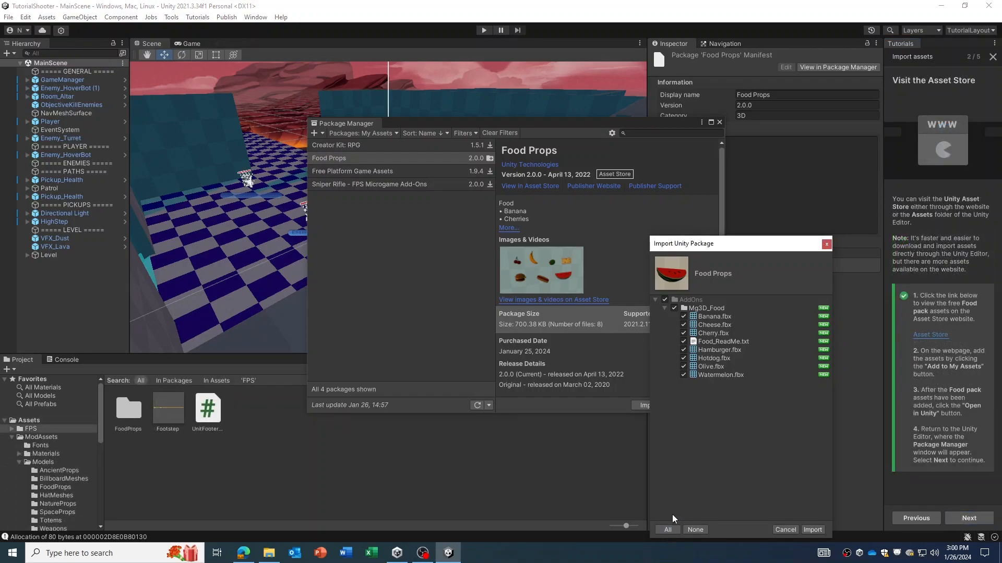
left_click(813, 530)
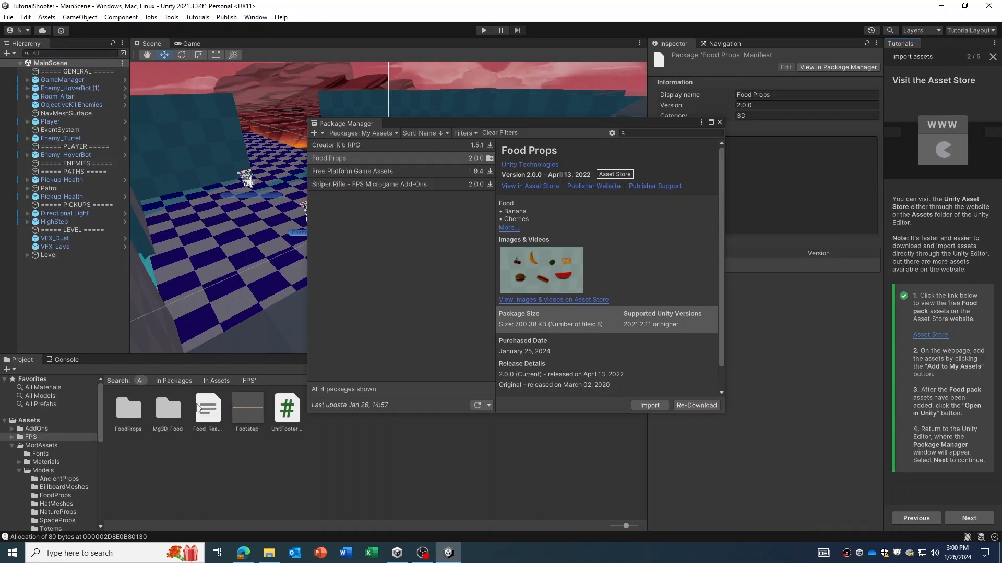
left_click(719, 123)
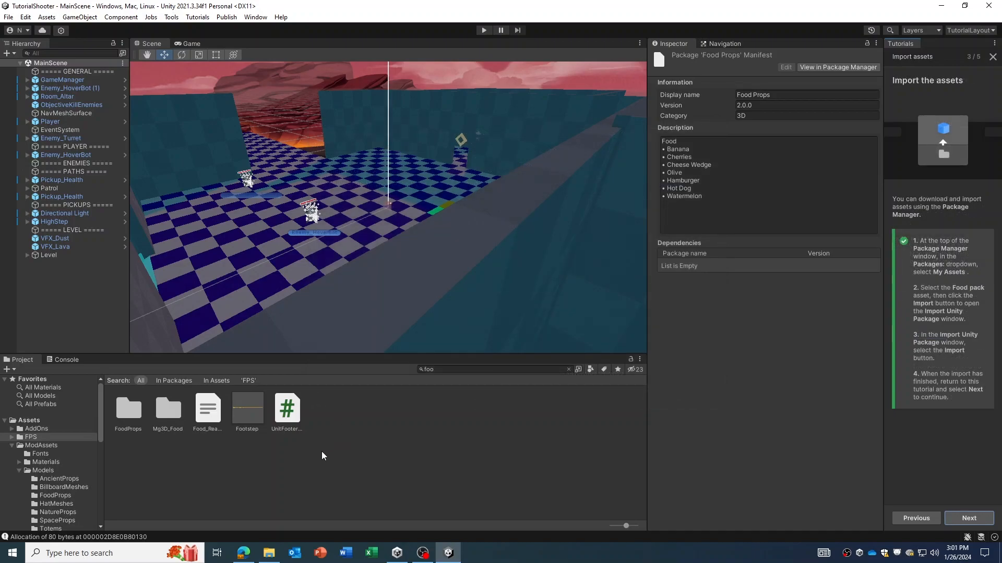
Step: Place the Hamburger model from the Mg3D_Food folder on the floor at about X -8.73, Z -1.62, and continue the tutorial
double_click(173, 402)
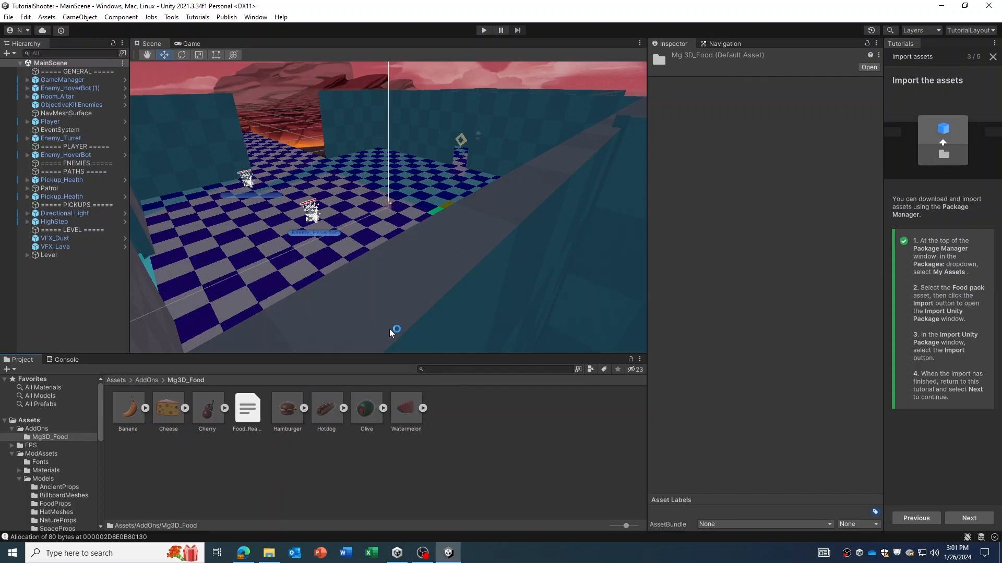
left_click_drag(301, 419, 364, 136)
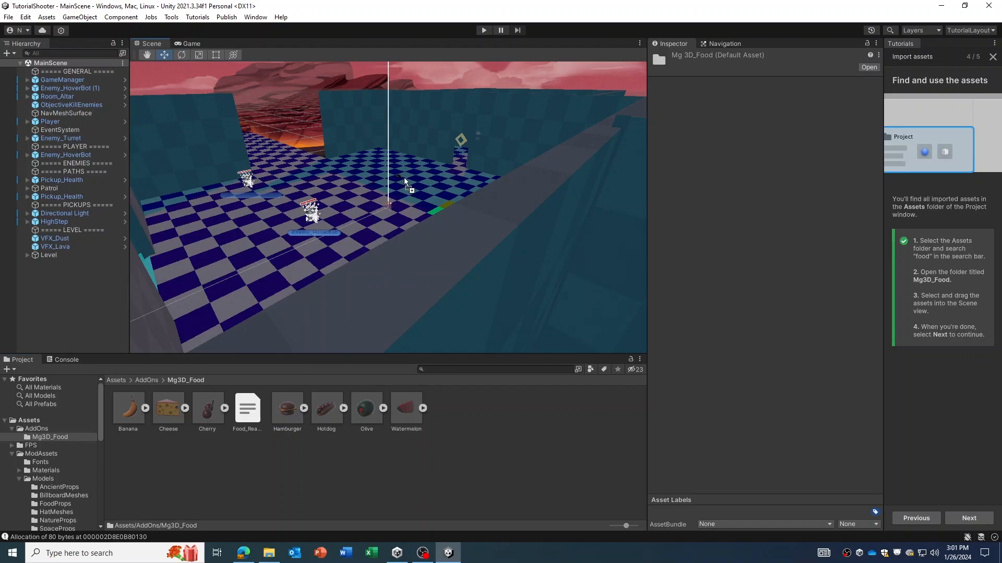
left_click_drag(437, 174, 436, 174)
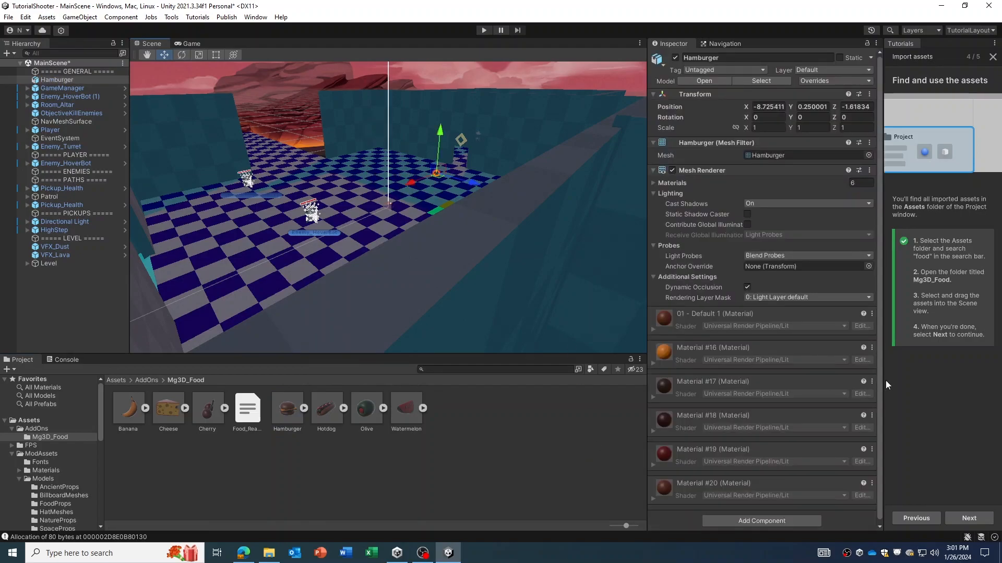
left_click(959, 518)
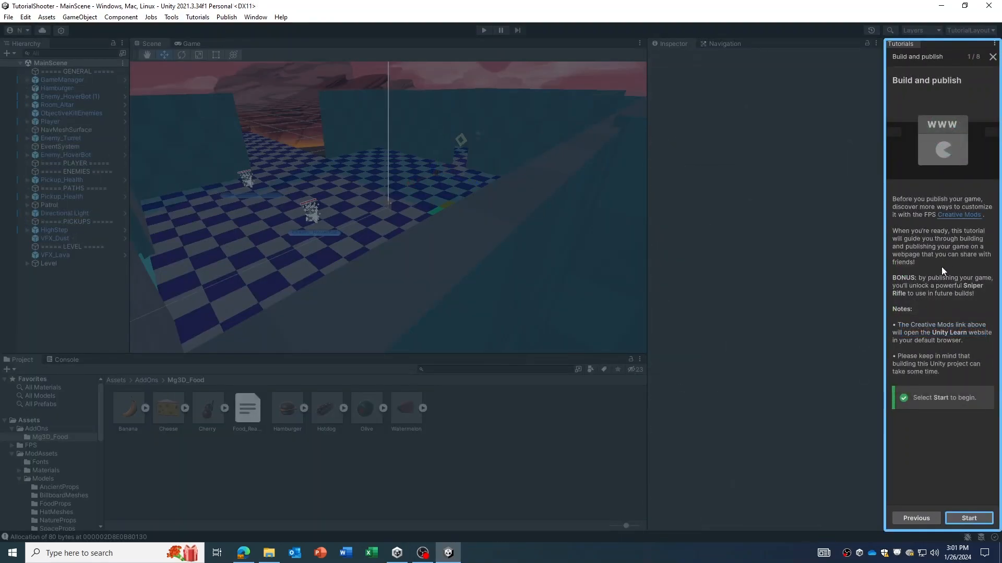
Step: Start the Build and publish tutorial, launch a WebGL build and publish from the WebGL Publisher, and switch the platform to WebGL
left_click(968, 517)
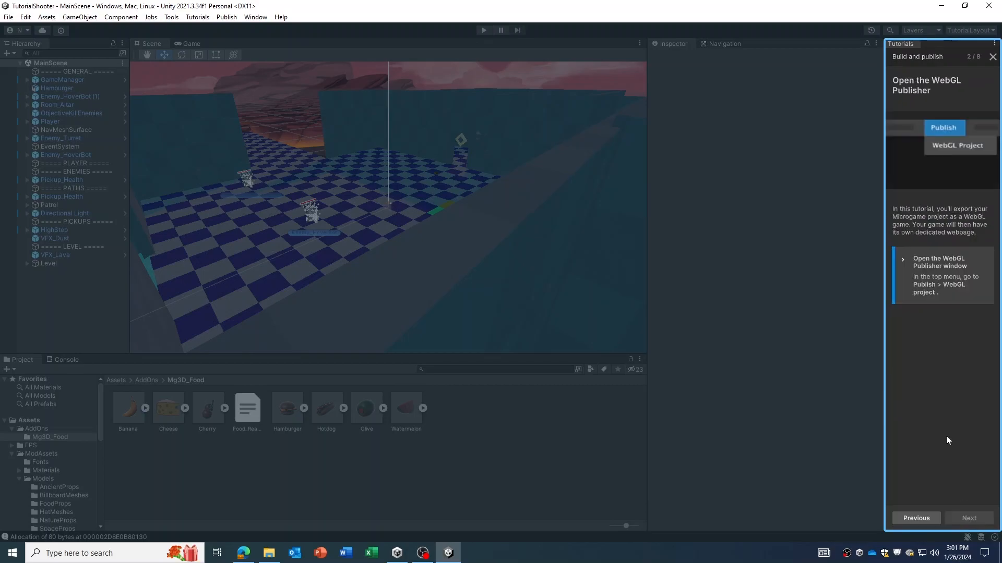
left_click(226, 17)
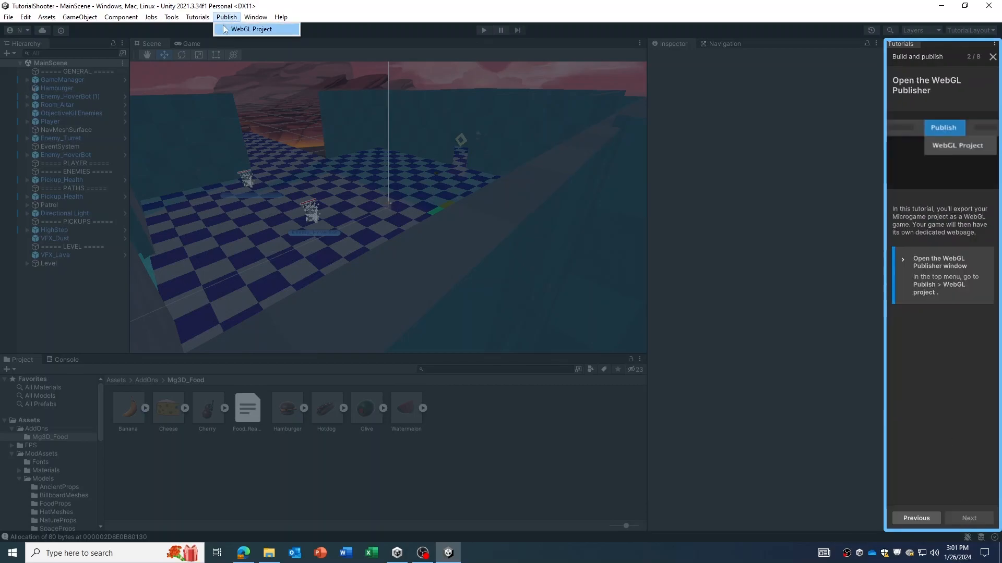
left_click(240, 29)
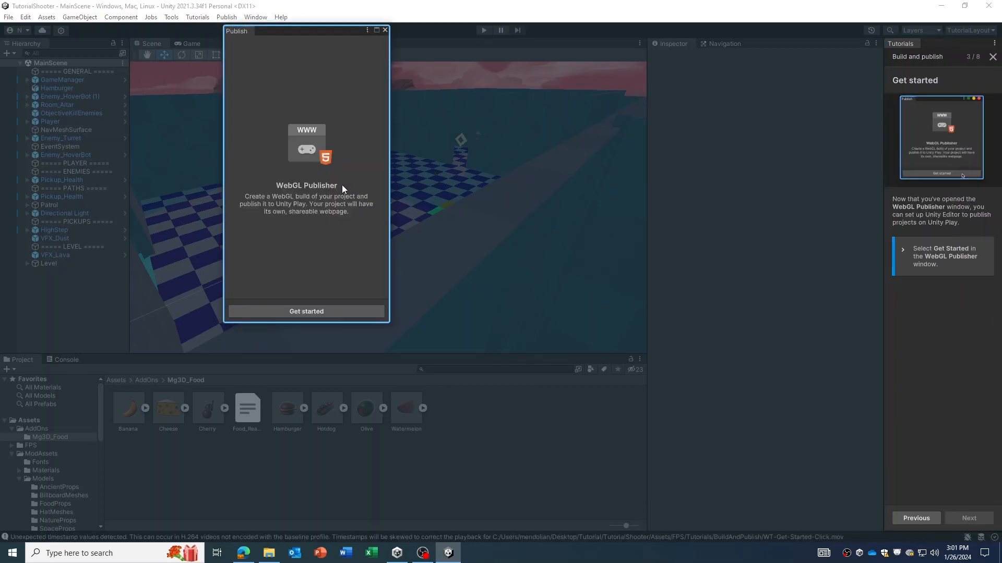
left_click(334, 312)
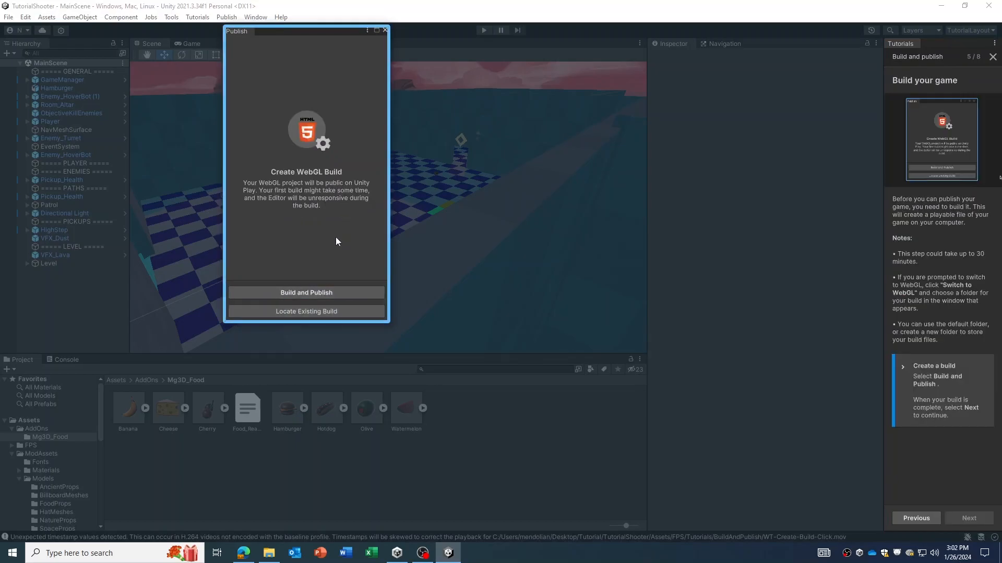
left_click(331, 291)
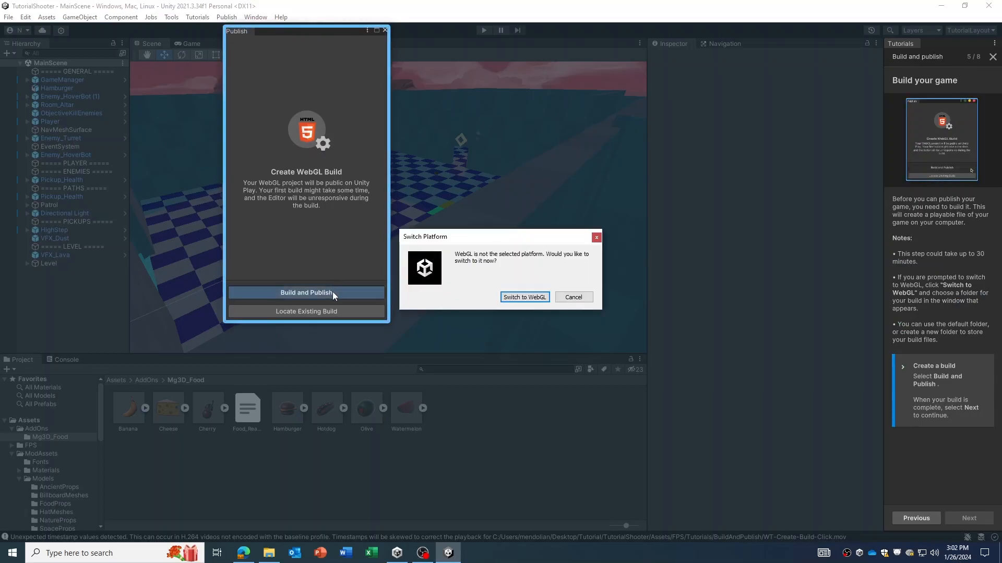
left_click(539, 298)
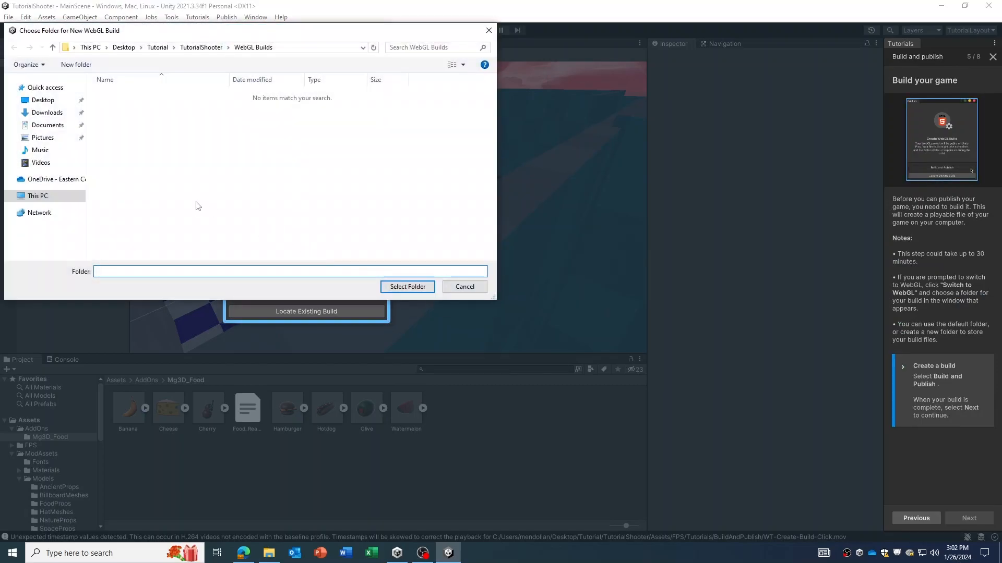
Step: Create a folder named FPS on the Desktop and choose it as the WebGL build folder
left_click(43, 100)
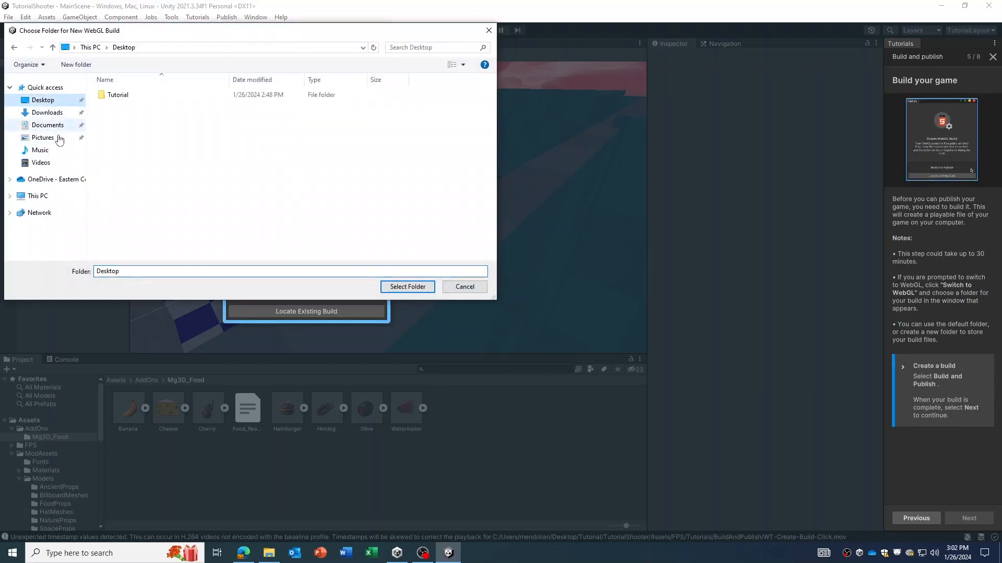
left_click(76, 64)
type("FPS")
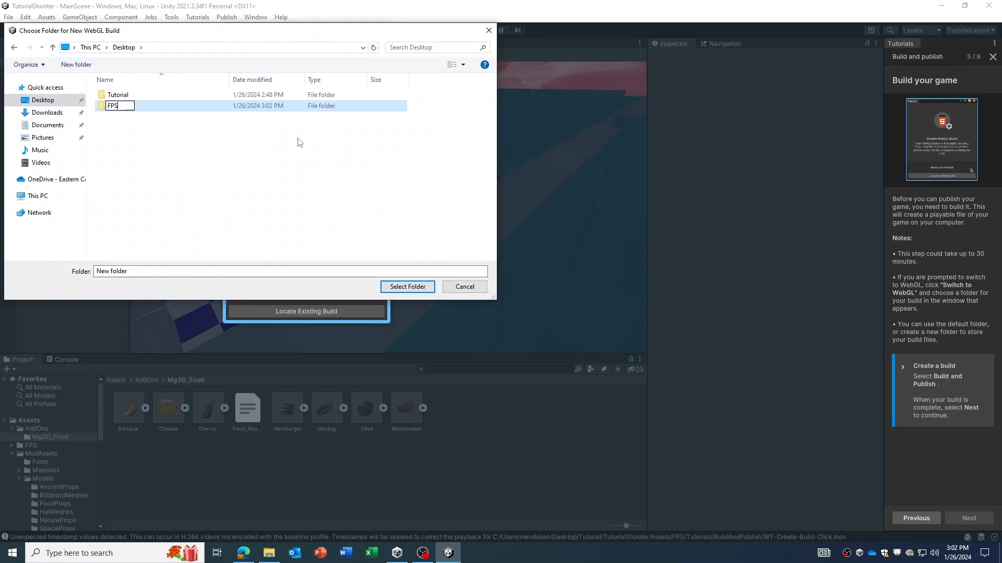
left_click(228, 157)
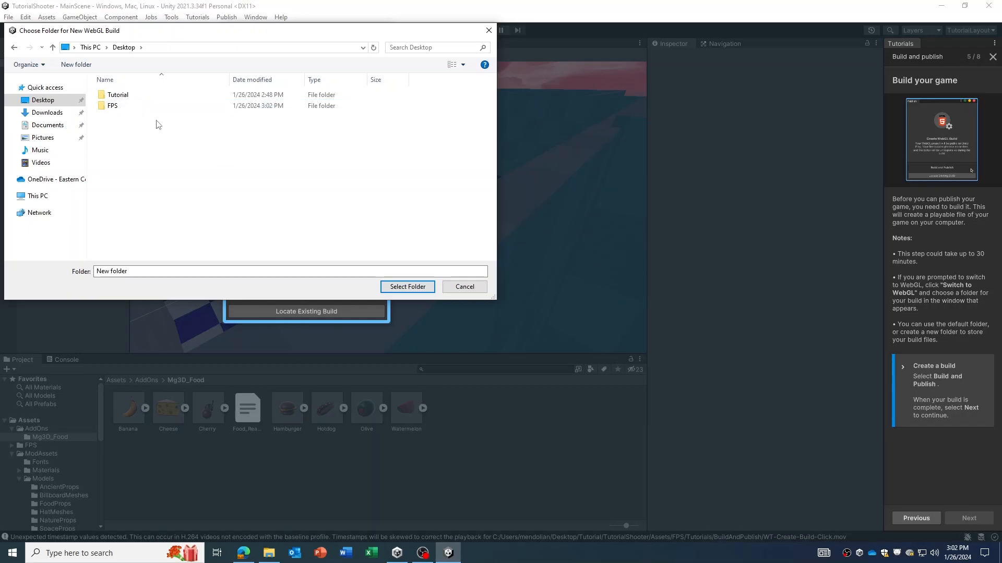
left_click(139, 110)
left_click(414, 286)
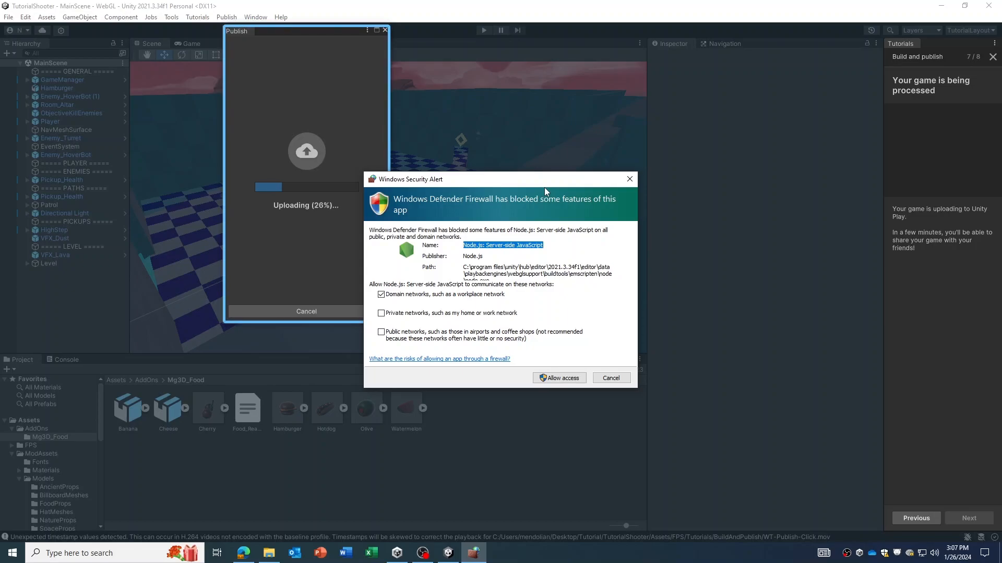
Step: Allow Node.js through the firewall on domain networks and return from the Unity Play page to the Unity Editor
left_click(557, 379)
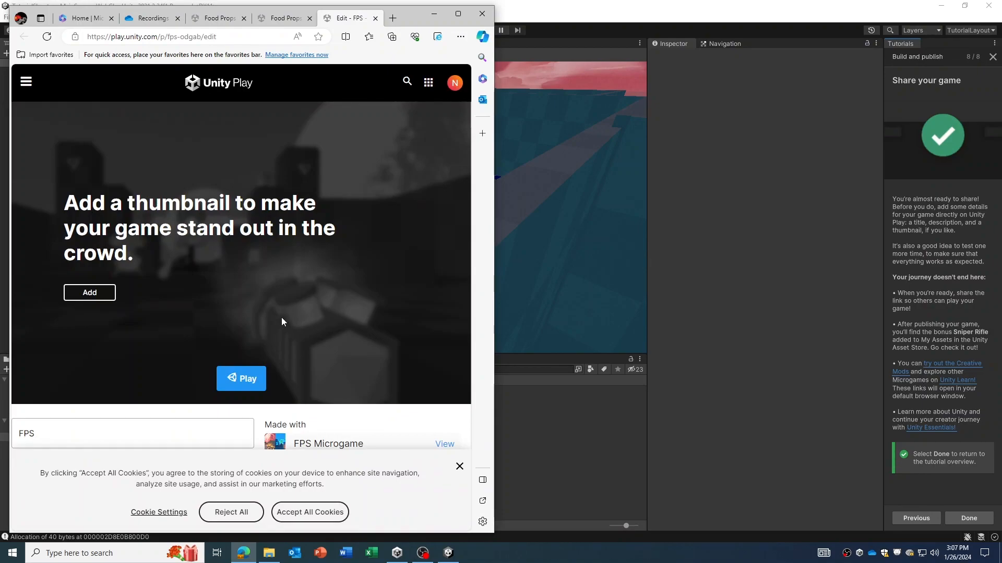
left_click(433, 14)
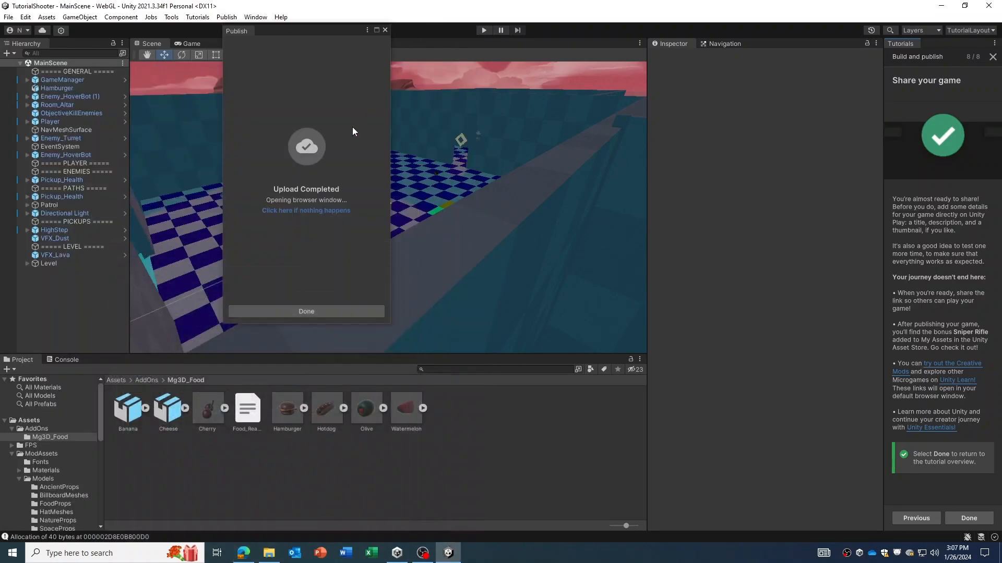
Step: Switch to the Unity Play edit page in Edge, widen the browser window, and set the game's title to The Thing of thing
left_click(244, 552)
left_click(459, 466)
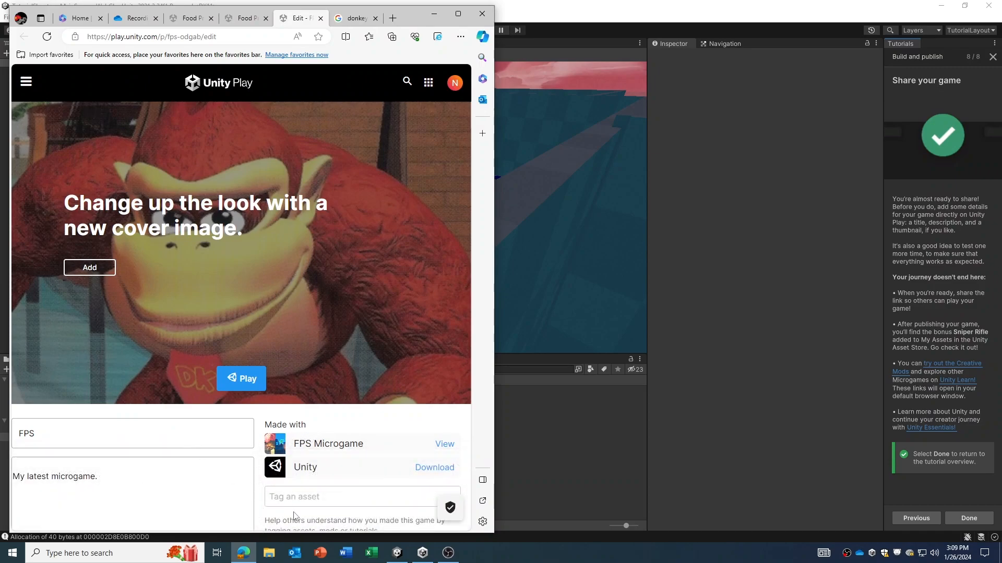
left_click_drag(495, 408, 590, 408)
left_click_drag(73, 428, 17, 434)
type("The Th")
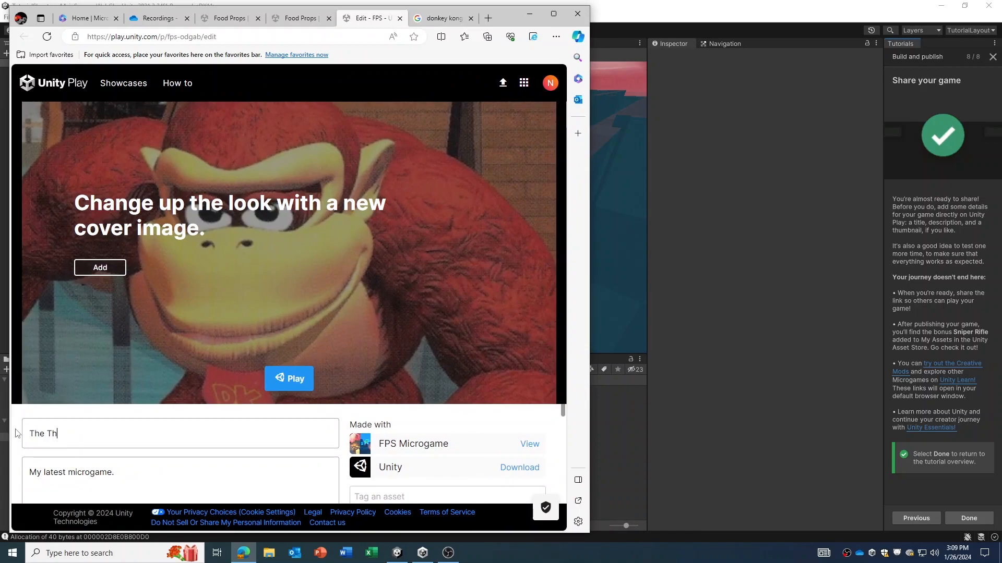
type("ing of thin")
Step: Replace the game's default description with Tutorial Done
key("BackSpace")
key("BackSpace")
key("BackSpace")
key("BackSpace")
key("BackSpace")
key("BackSpace")
key("BackSpace")
key("BackSpace")
key("BackSpace")
key("BackSpace")
key("BackSpace")
key("BackSpace")
key("BackSpace")
key("BackSpace")
key("BackSpace")
key("BackSpace")
key("BackSpace")
key("BackSpace")
type("Tutorial Done")
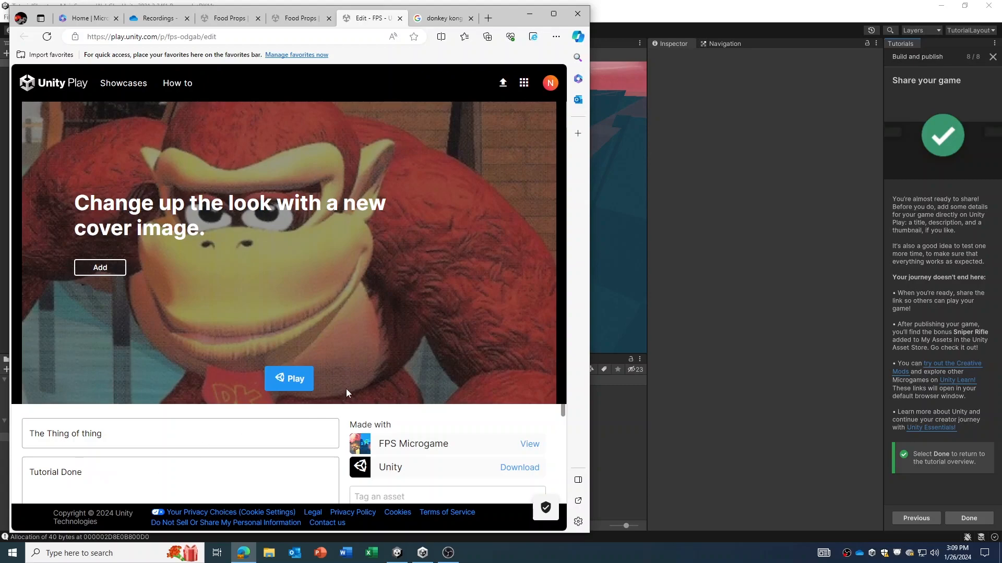
Step: Test the published game on its Unity Play page by walking forward through the doorway and firing the weapon
left_click(287, 380)
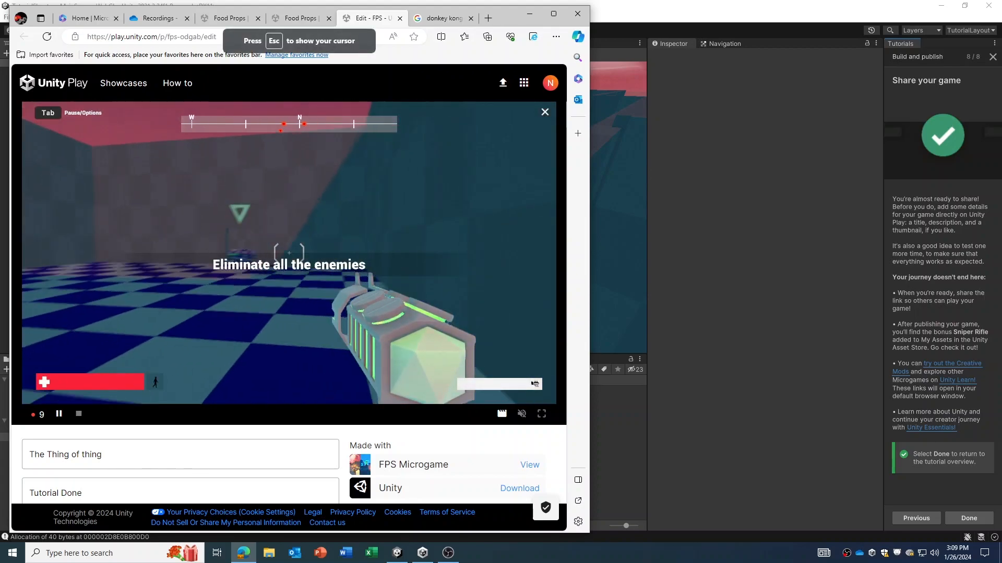
key("w")
key("w")
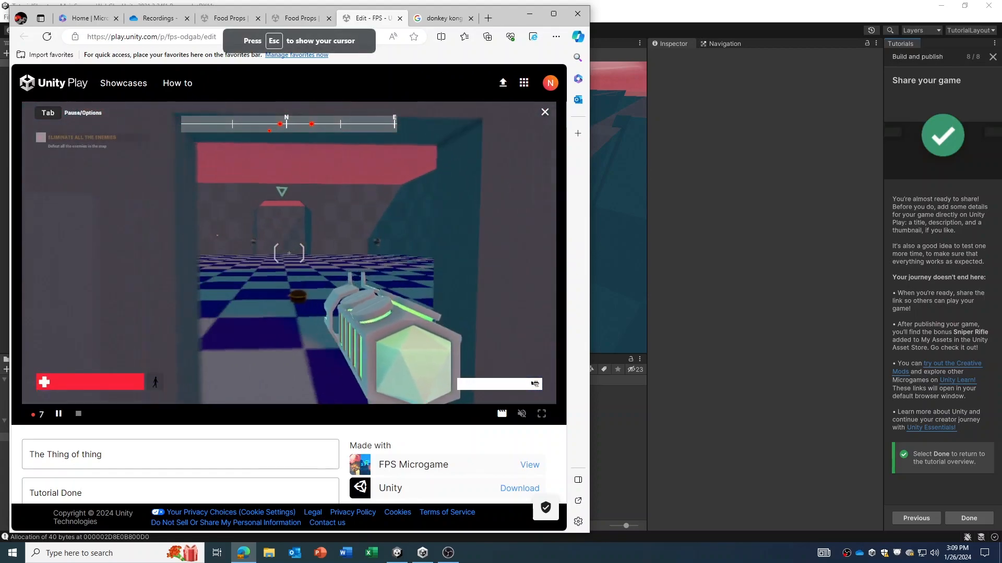
left_click(289, 253)
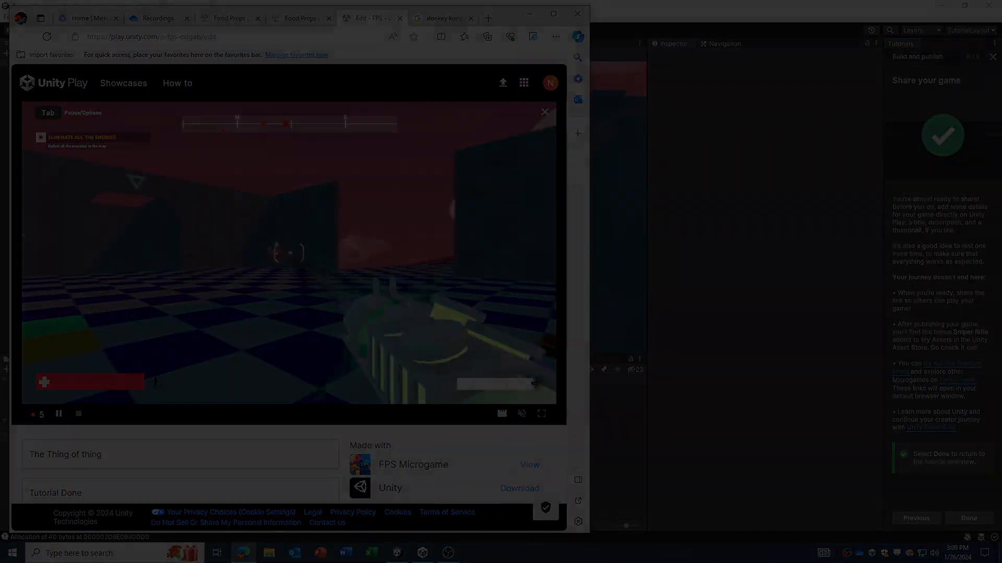